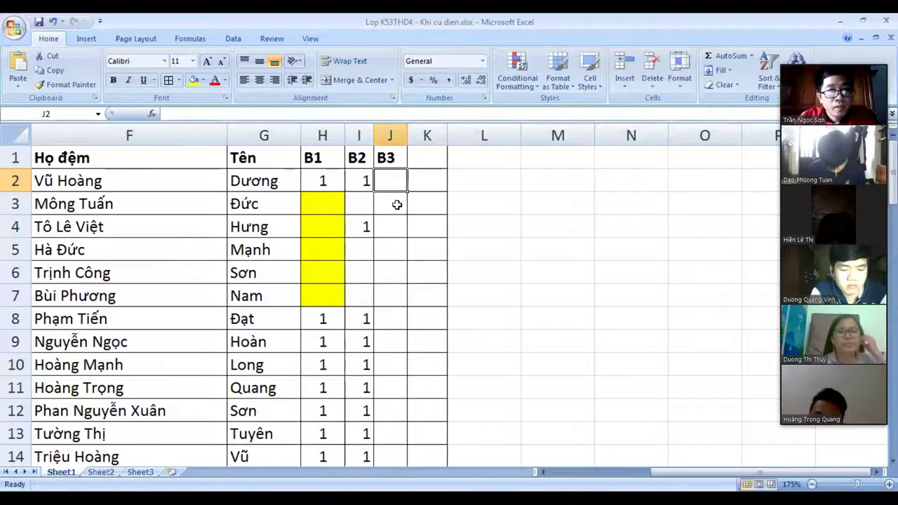
Step: Enter 1 in cells J2, J3 and J4 of the B3 column to mark the first three students present
text(1)
key(Return)
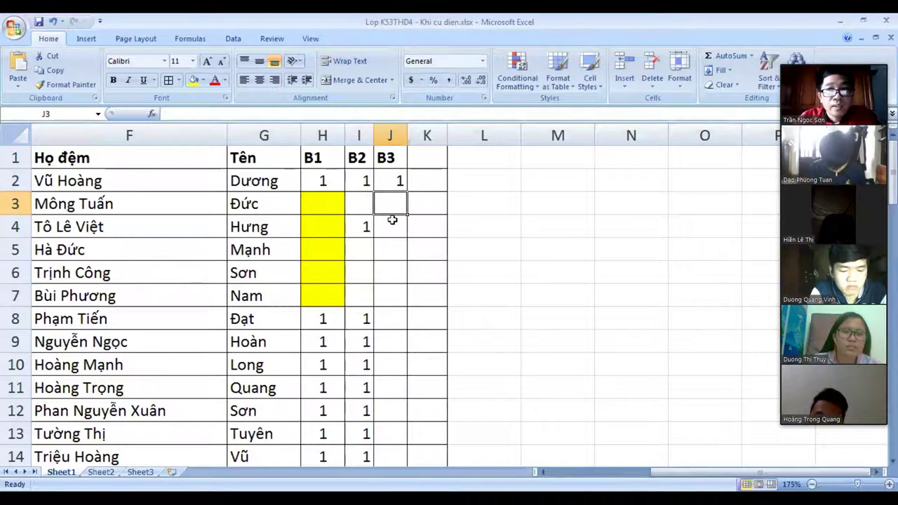
text(1)
key(Return)
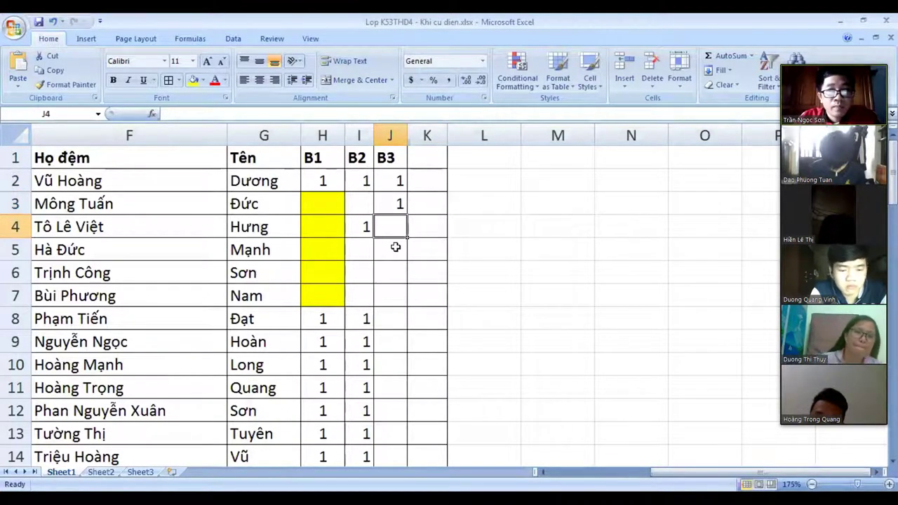
text(1)
key(Return)
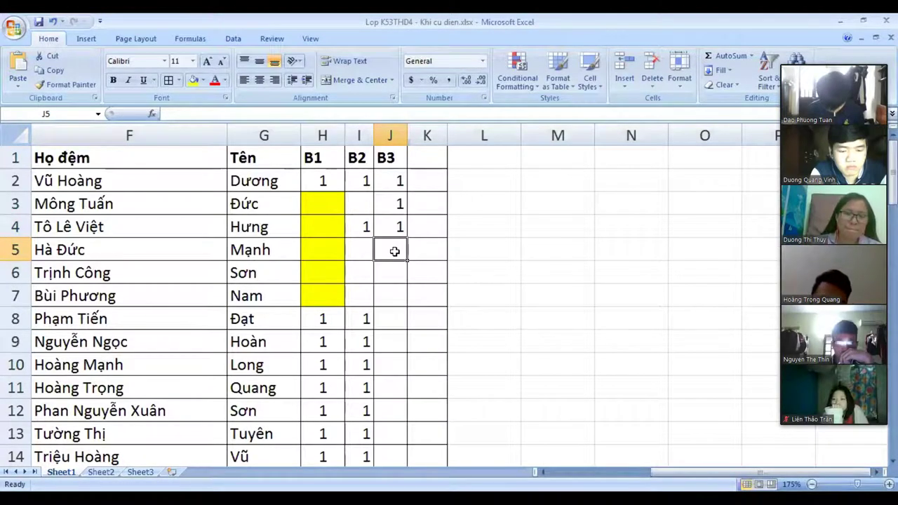
Step: Leave J5 and J6 of the B3 column blank and enter 1 in J7 and J8
click(390, 271)
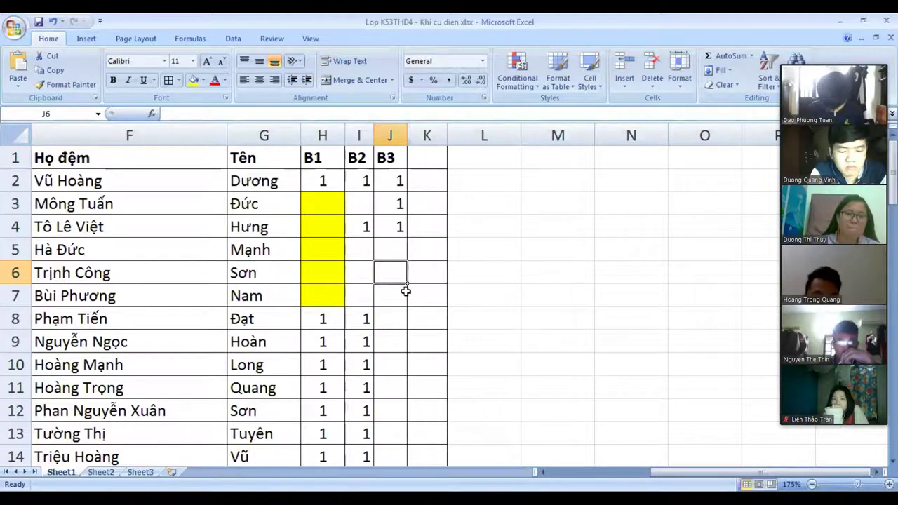
click(401, 294)
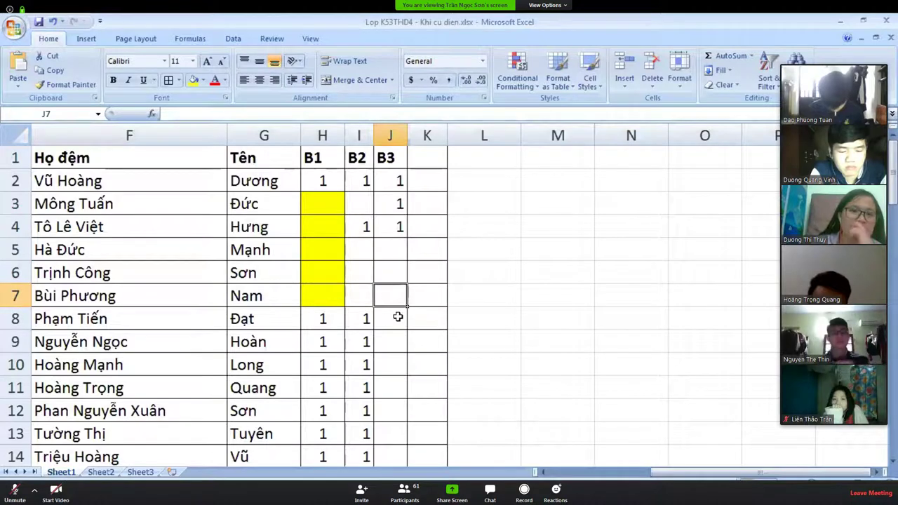
text(1)
key(Return)
scroll(398, 319, down, 1)
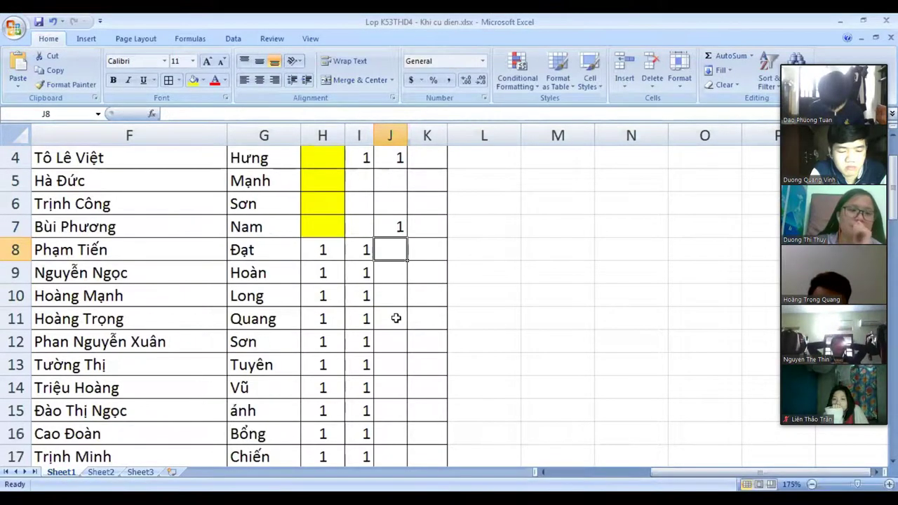
scroll(397, 309, down, 1)
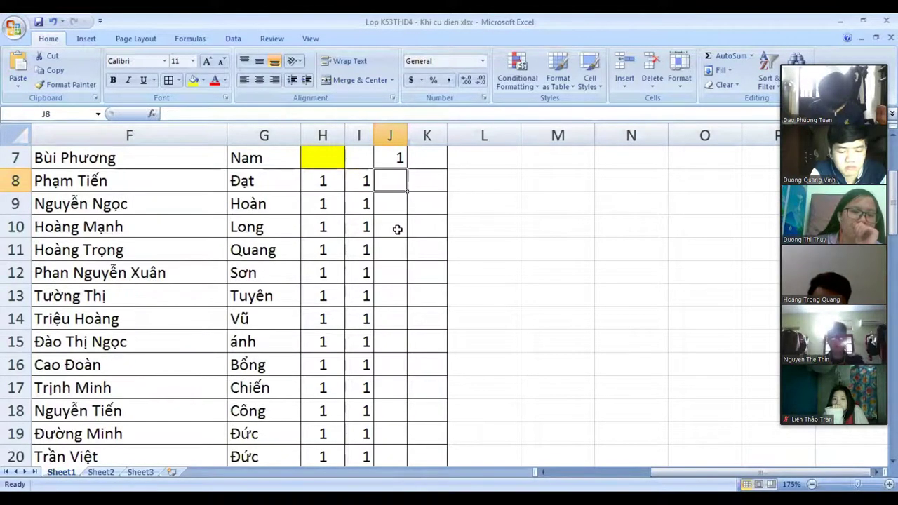
text(1)
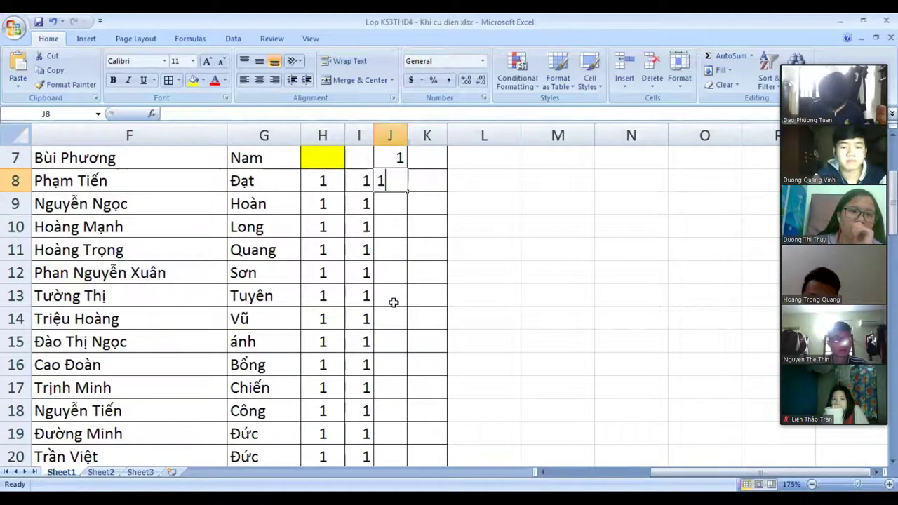
key(Return)
Step: Mark the students in rows 9 and 10 present by entering 1 in J9 and J10
scroll(393, 329, up, 2)
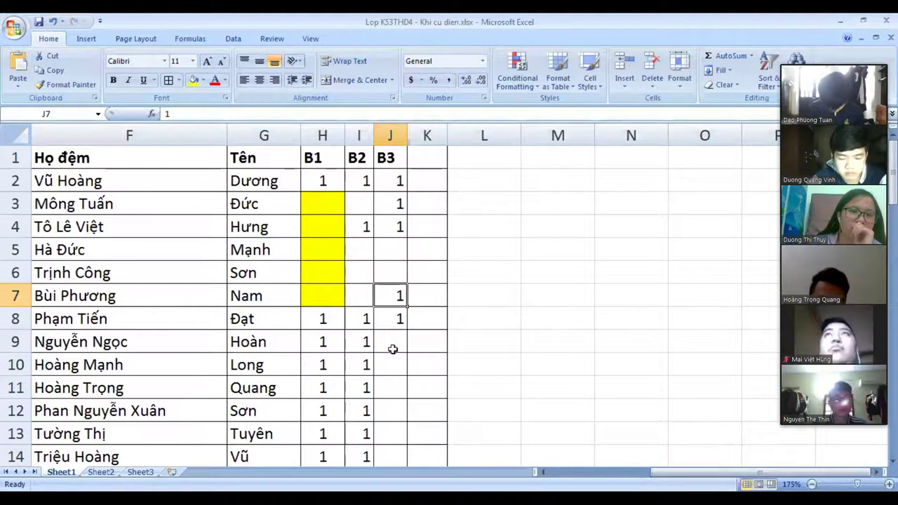
scroll(393, 348, down, 2)
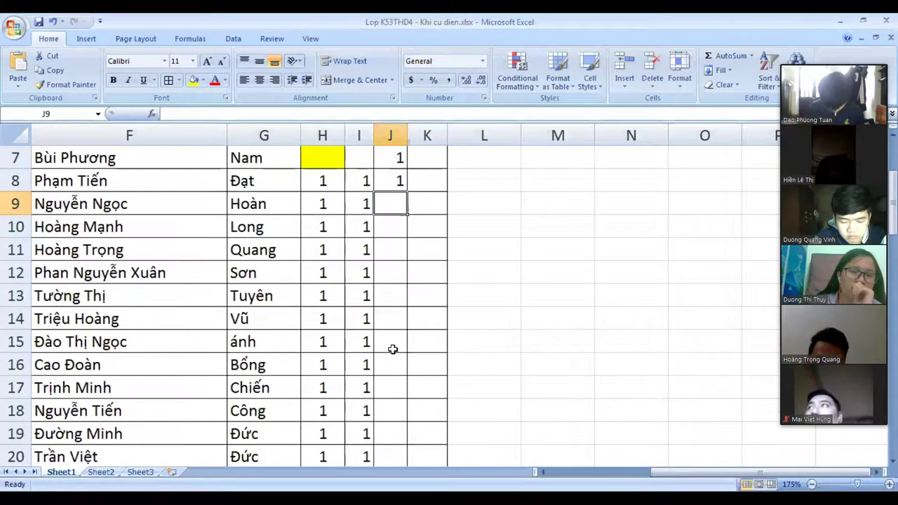
text(1)
scroll(389, 262, down, 1)
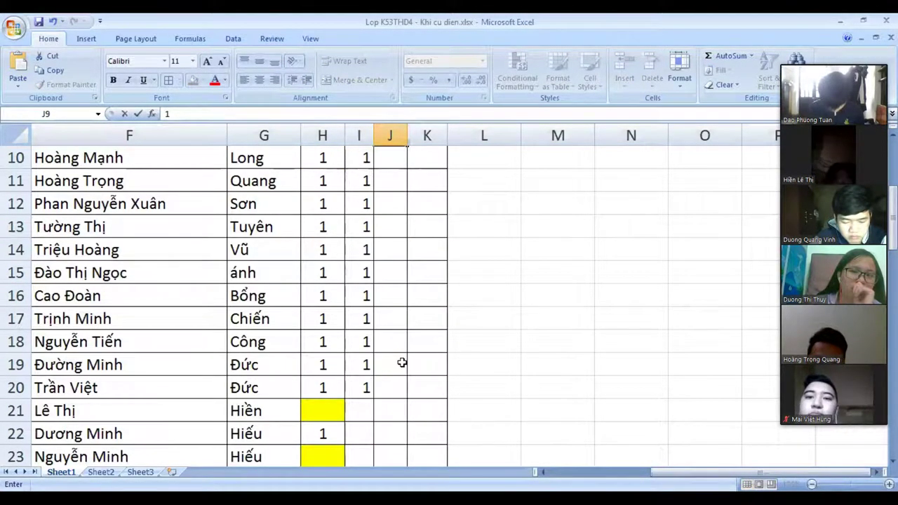
scroll(402, 362, up, 3)
key(Return)
scroll(401, 362, down, 1)
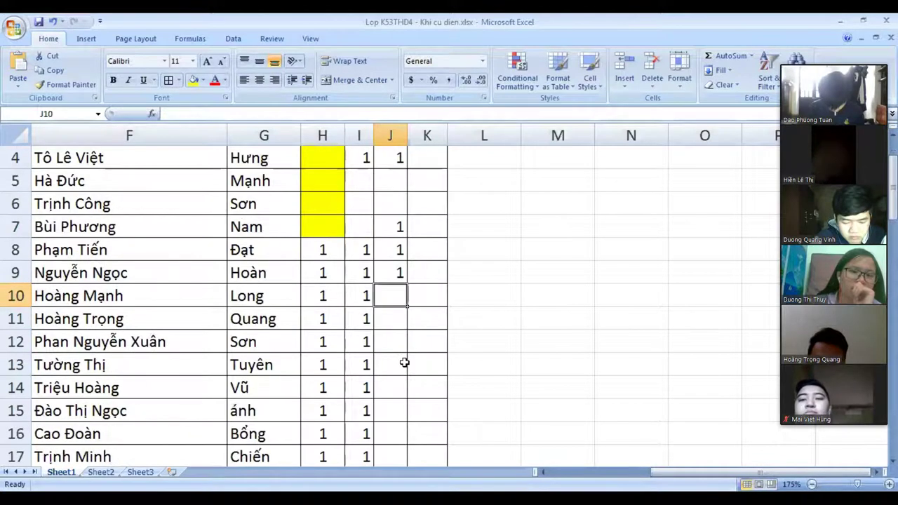
scroll(404, 362, down, 1)
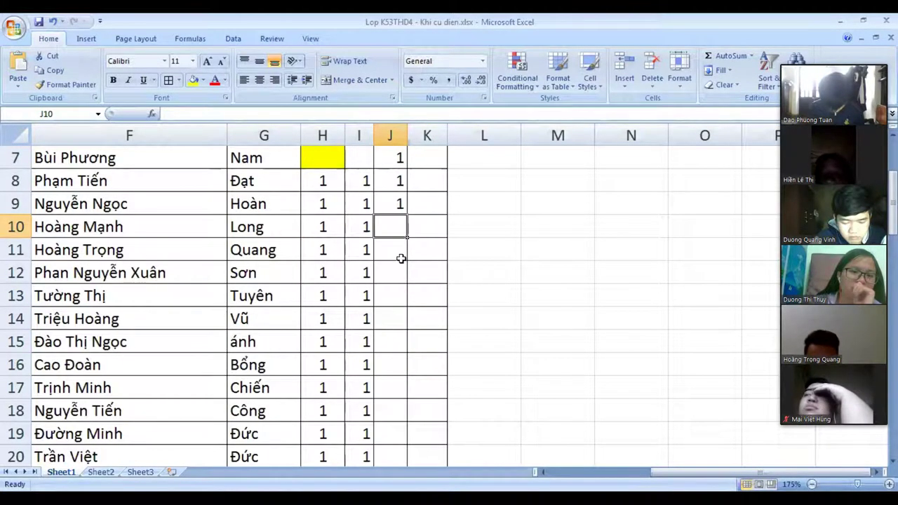
text(1)
key(Return)
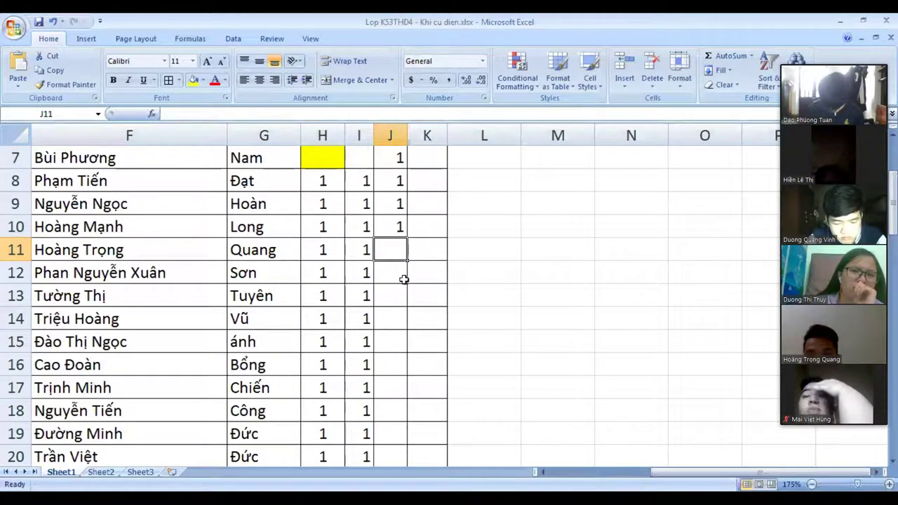
Step: Enter 1 in each cell from J11 to J15 of the B3 attendance column
text(1)
key(Return)
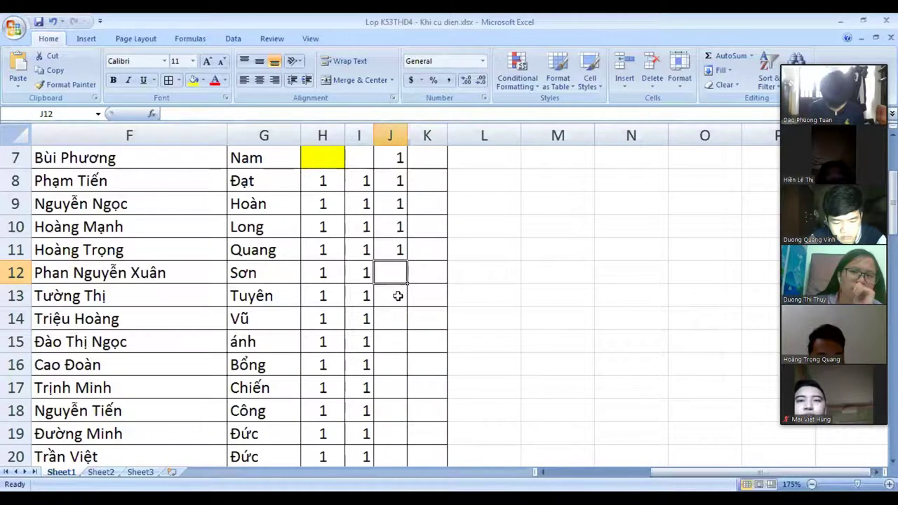
text(1)
key(Return)
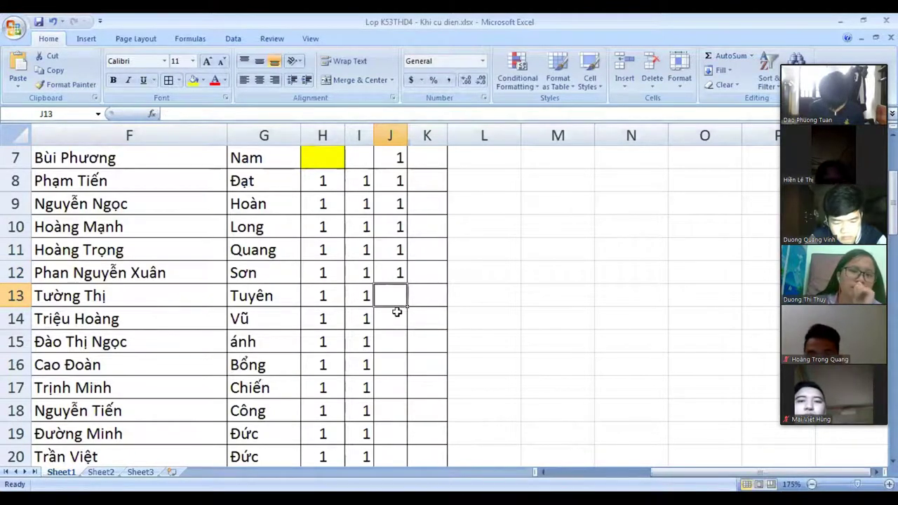
text(1)
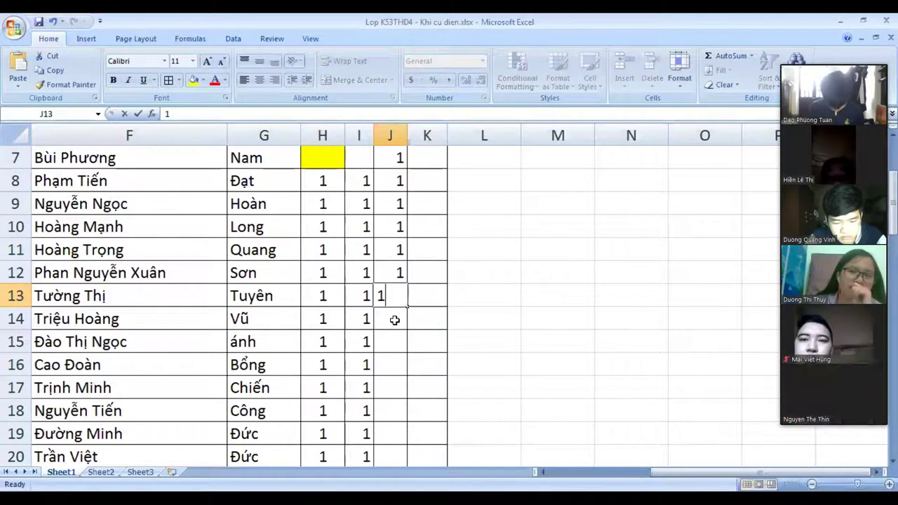
key(Return)
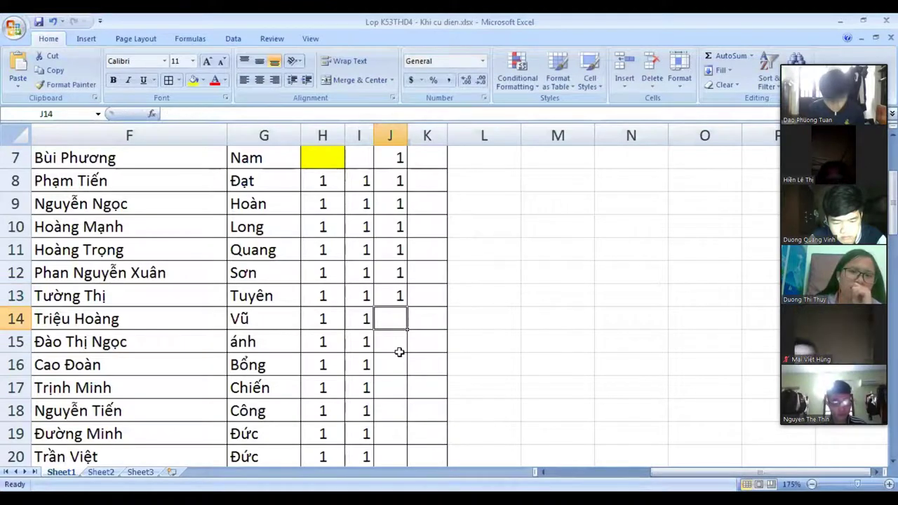
text(1)
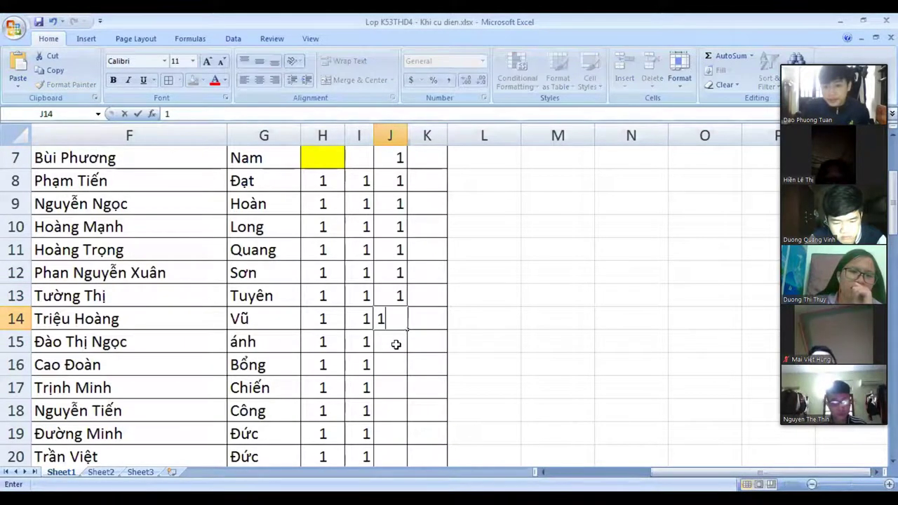
key(Return)
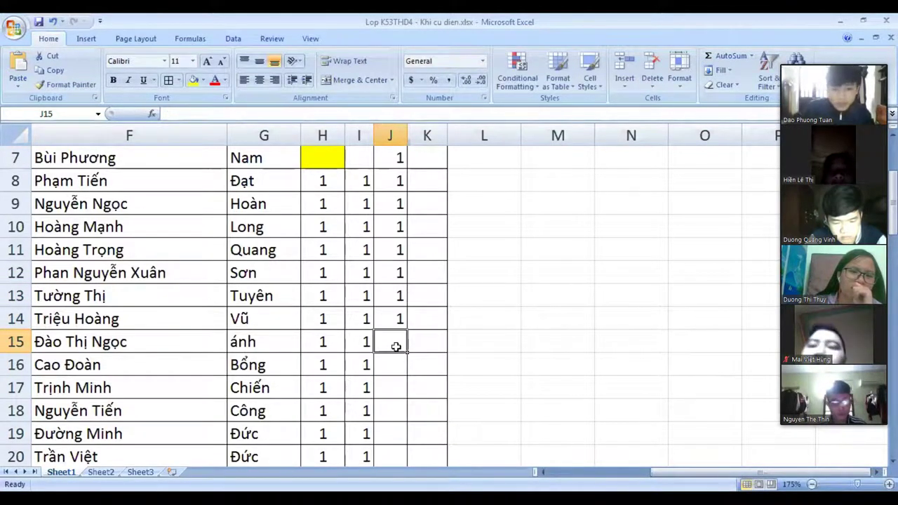
text(1)
key(Return)
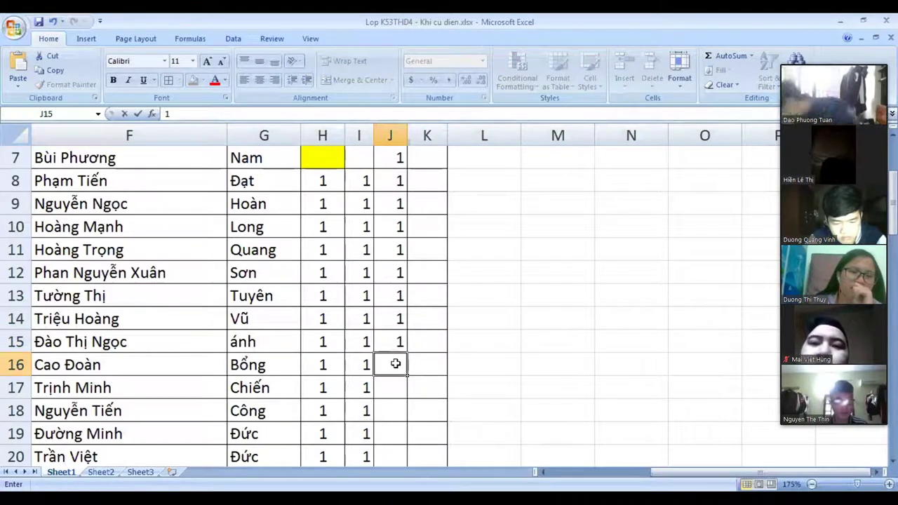
Step: Enter 1 in cells J16, J17 and J18 to mark those students present for B3
scroll(394, 364, down, 3)
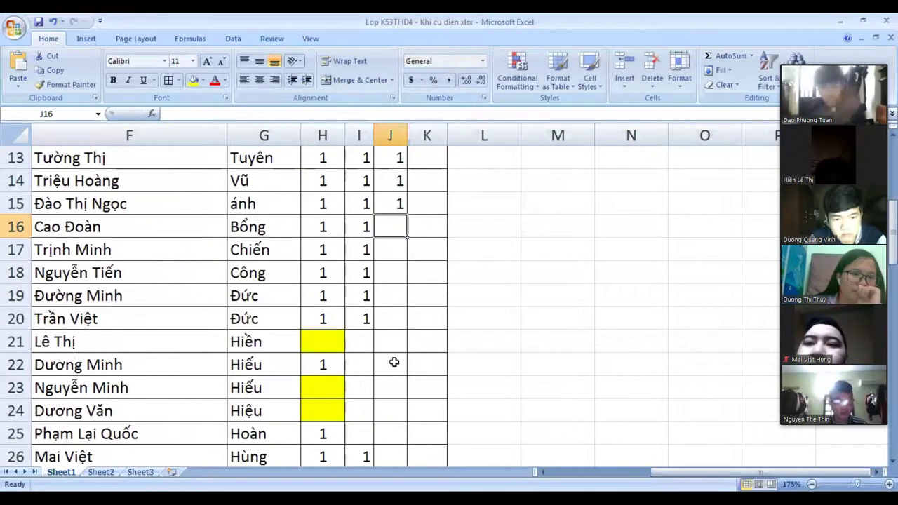
scroll(394, 362, up, 1)
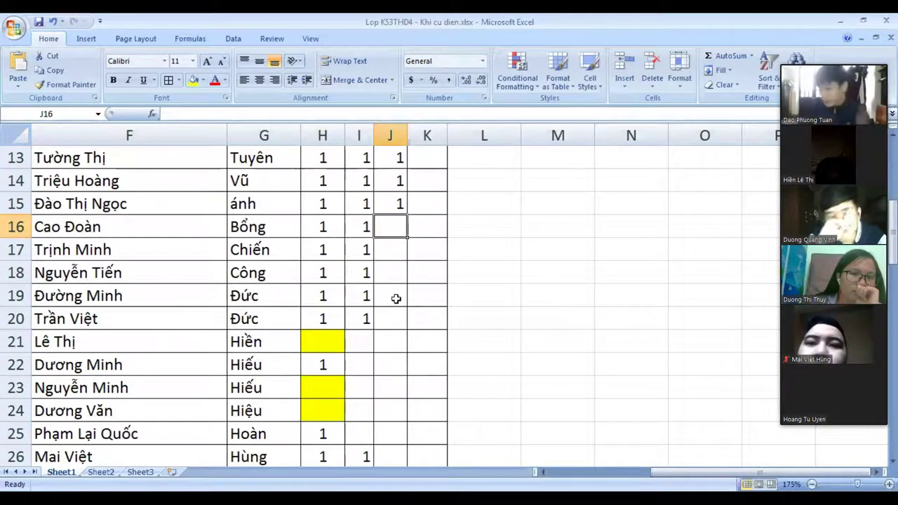
text(1)
key(Return)
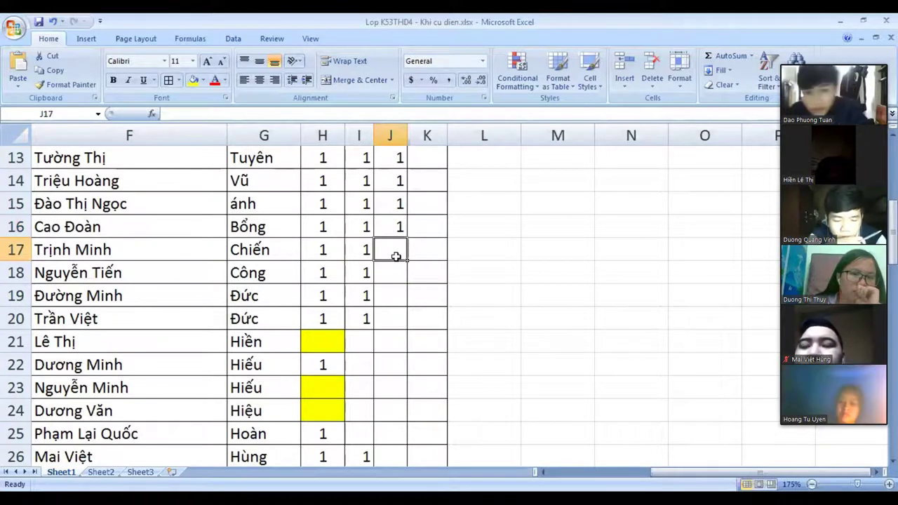
text(1)
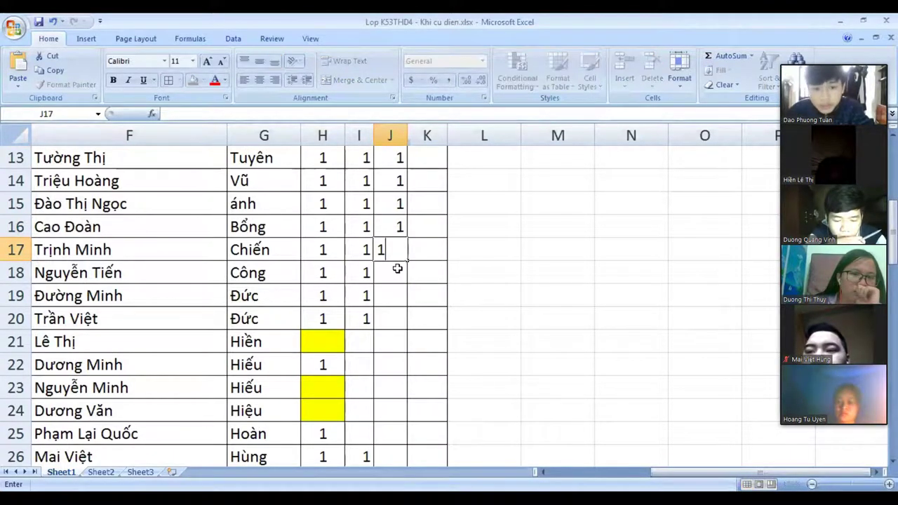
key(Return)
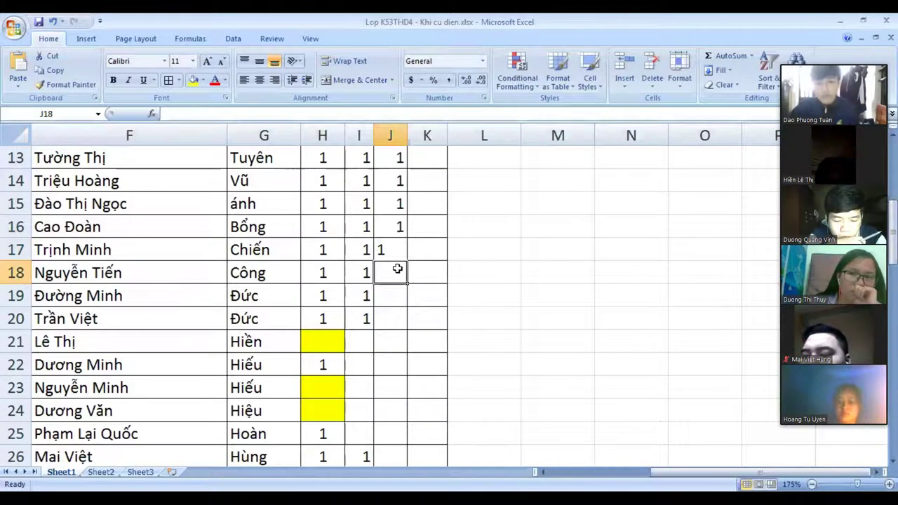
text(1)
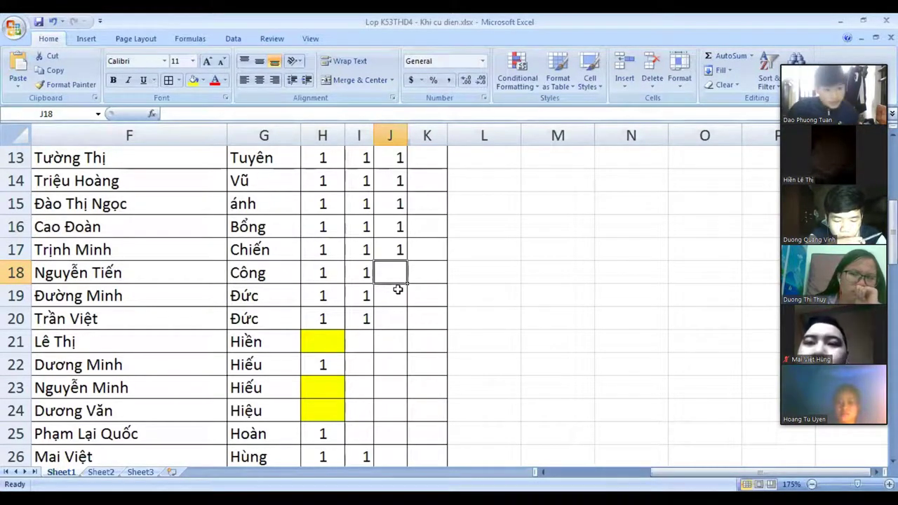
key(Return)
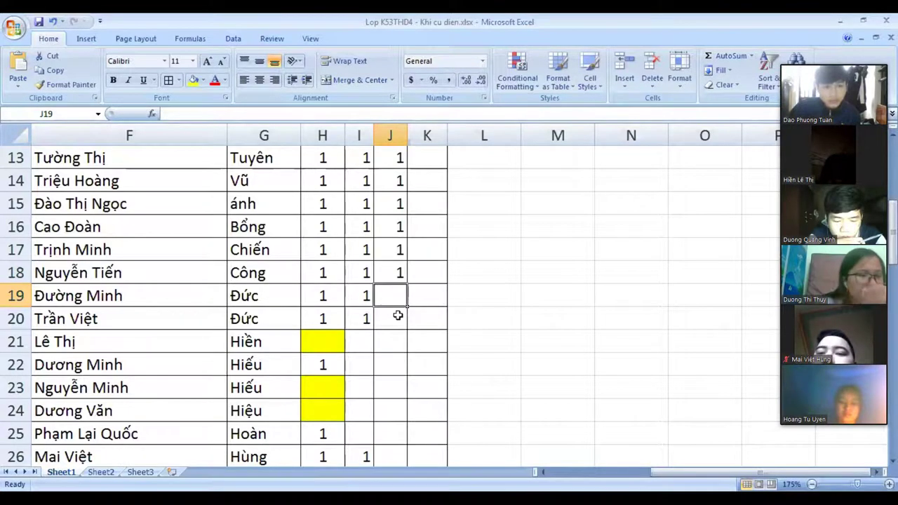
Step: Mark the students in rows 19 to 21 present for B3 by entering 1 in J19, J20 and J21
text(1)
key(Return)
scroll(398, 312, down, 1)
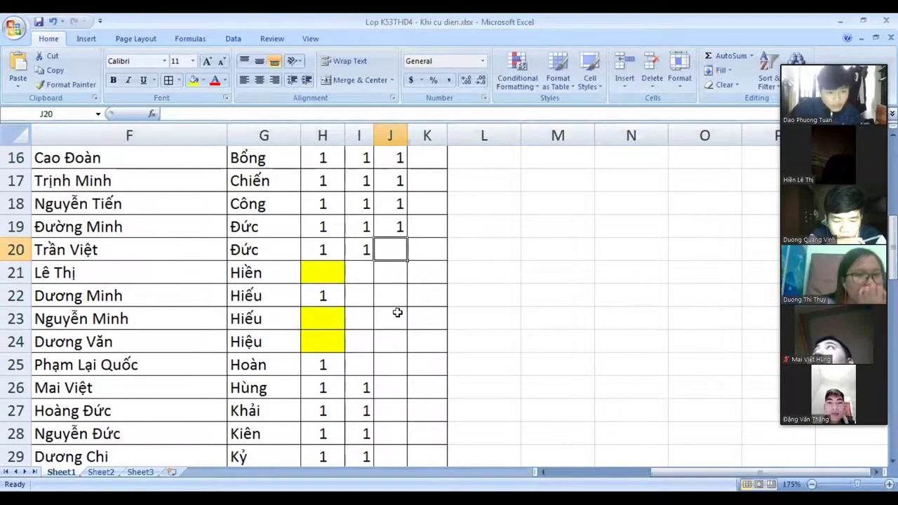
text(1)
key(Return)
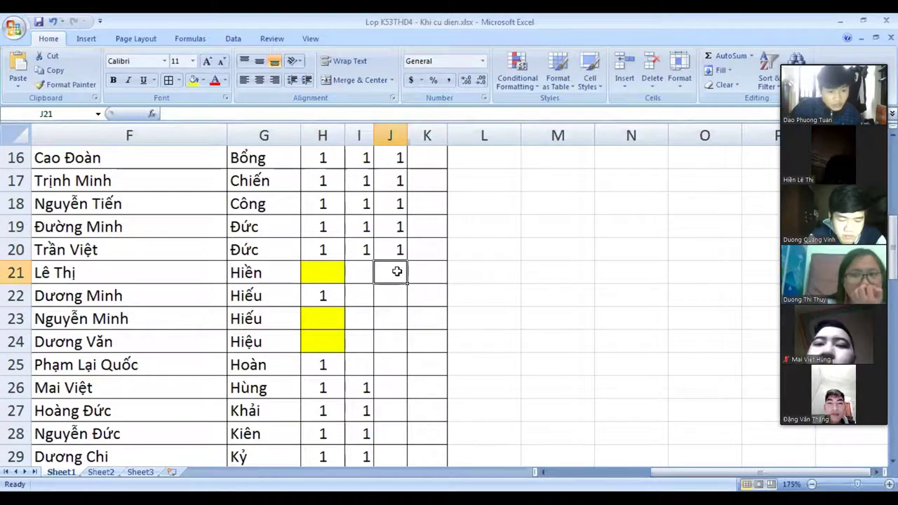
text(1)
key(Return)
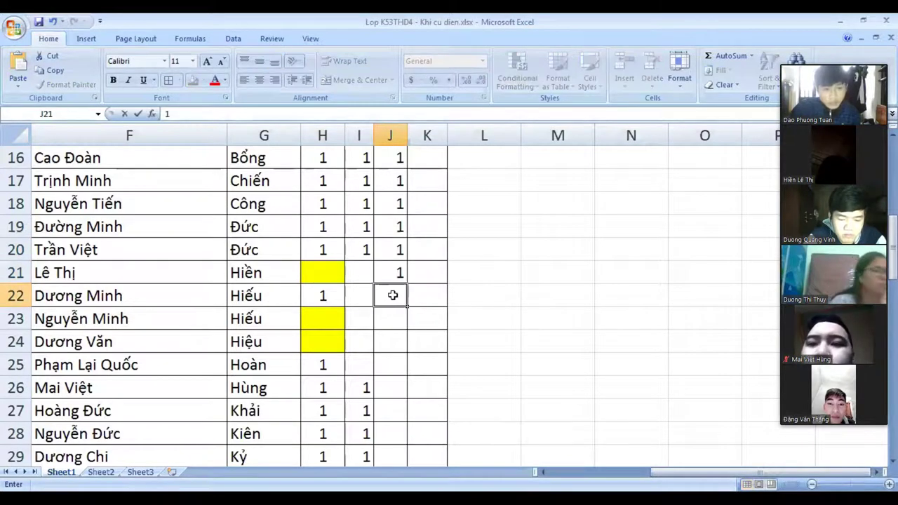
Step: Enter 1 in J22 of the B3 column, leave J23 blank and select J24
scroll(393, 295, down, 1)
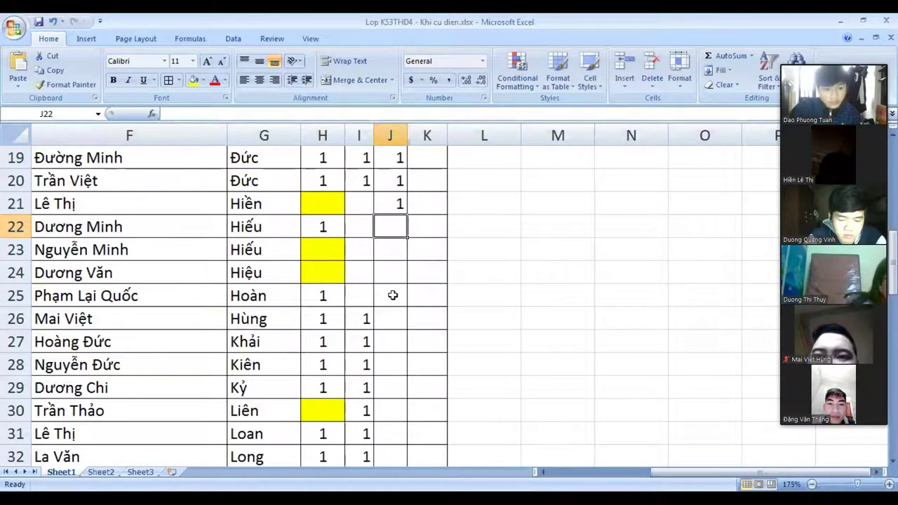
text(1)
click(392, 258)
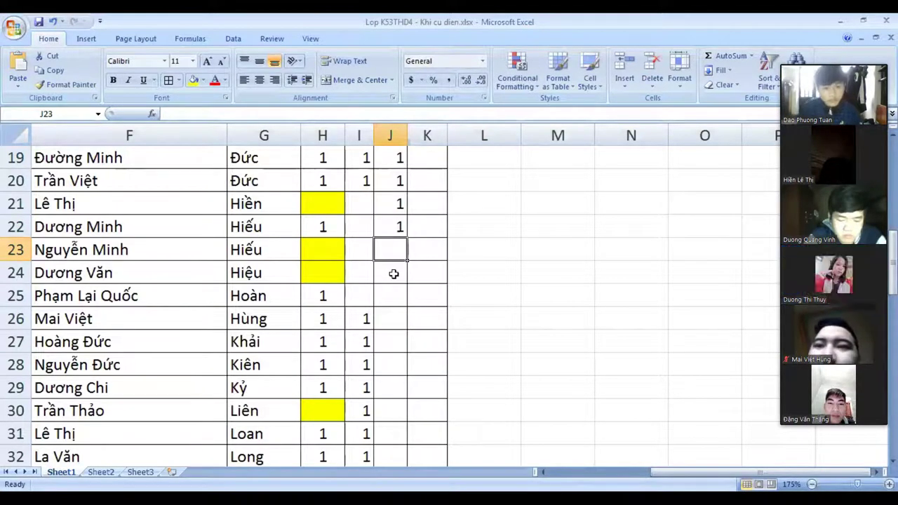
click(394, 273)
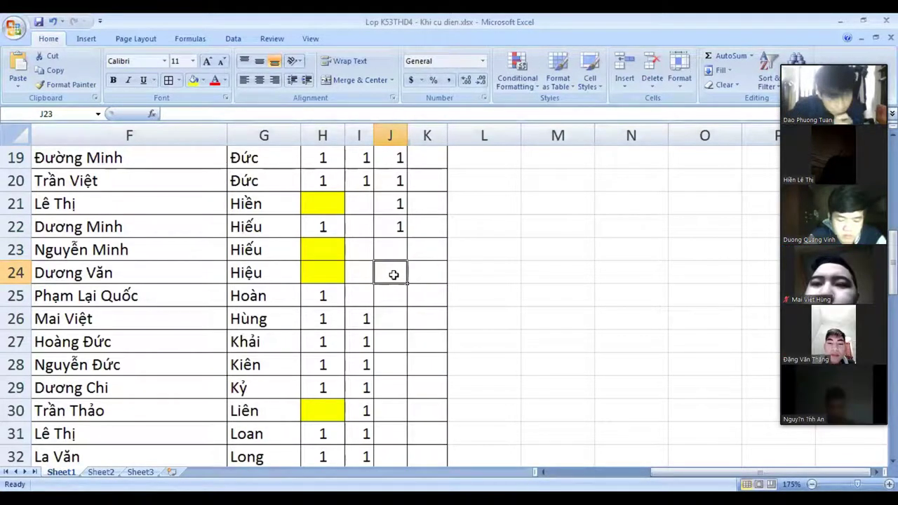
click(394, 295)
click(396, 271)
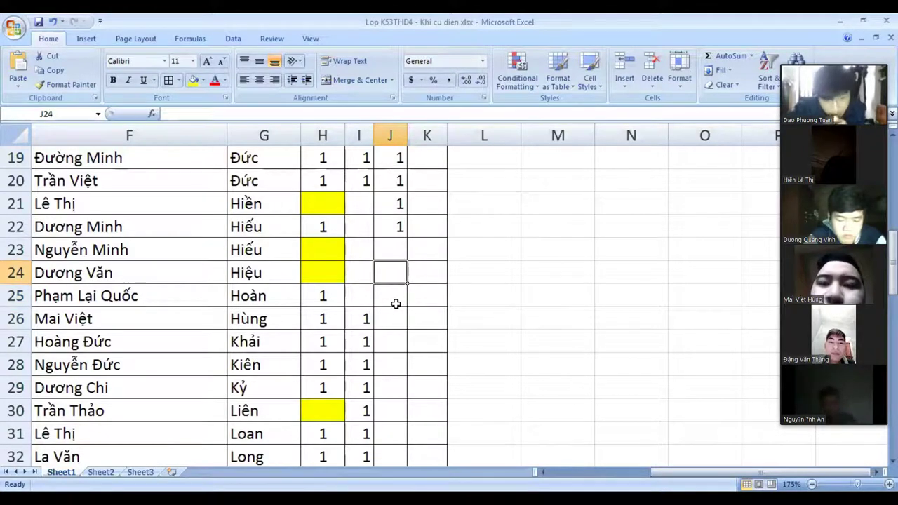
Step: Enter 1 in J24, J25 and J26 to mark those students present for B3
text(1)
click(396, 297)
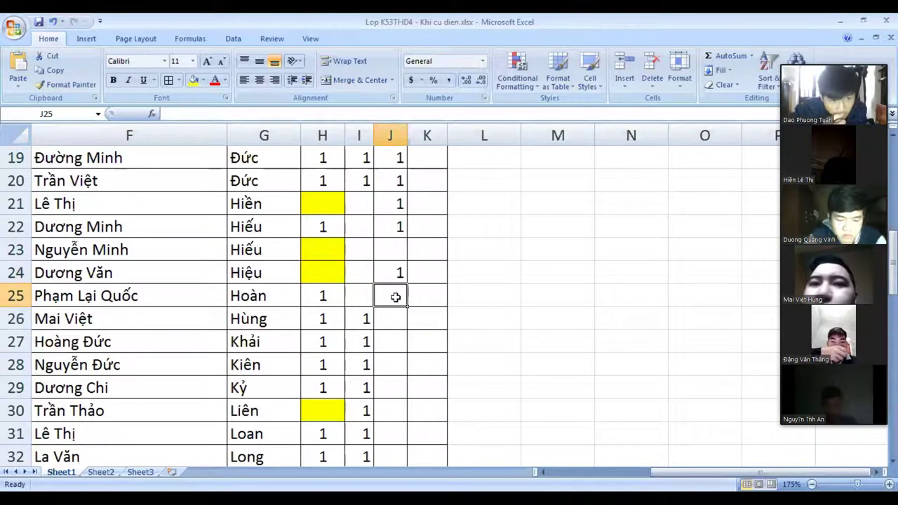
scroll(396, 289, down, 1)
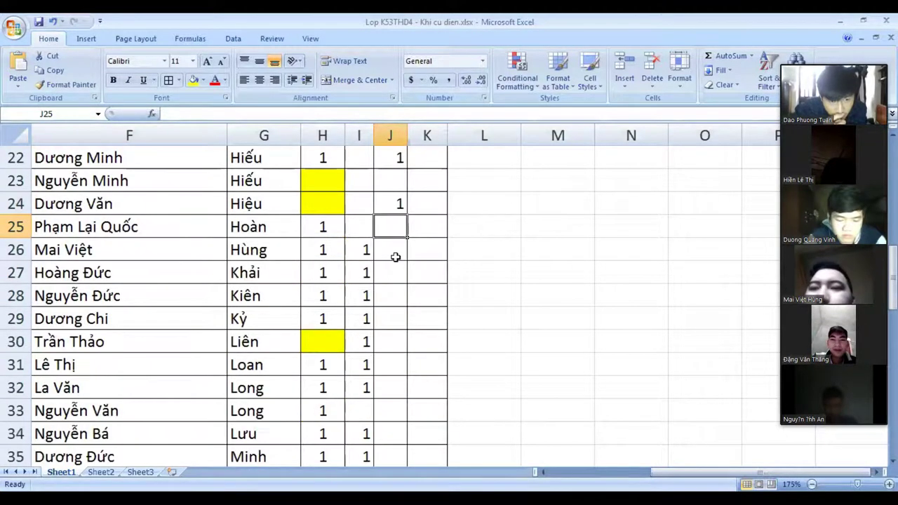
text(1)
key(Return)
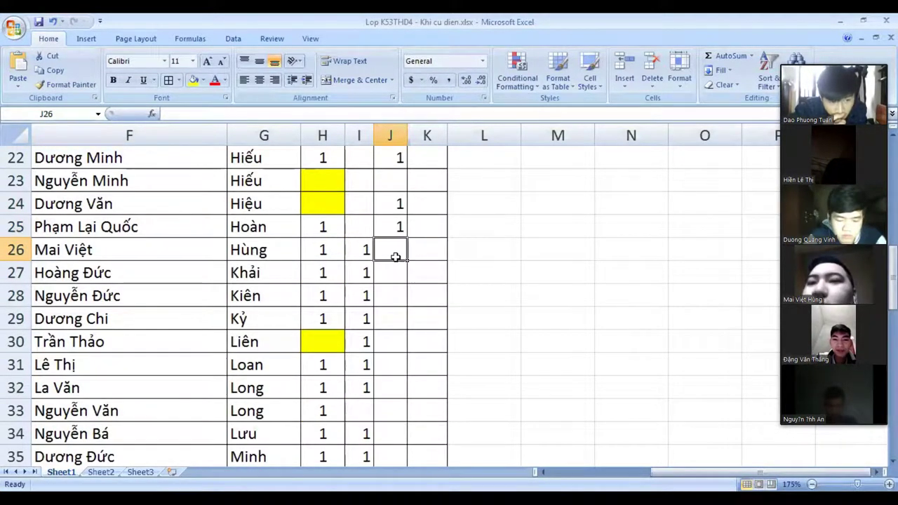
text(1)
key(Return)
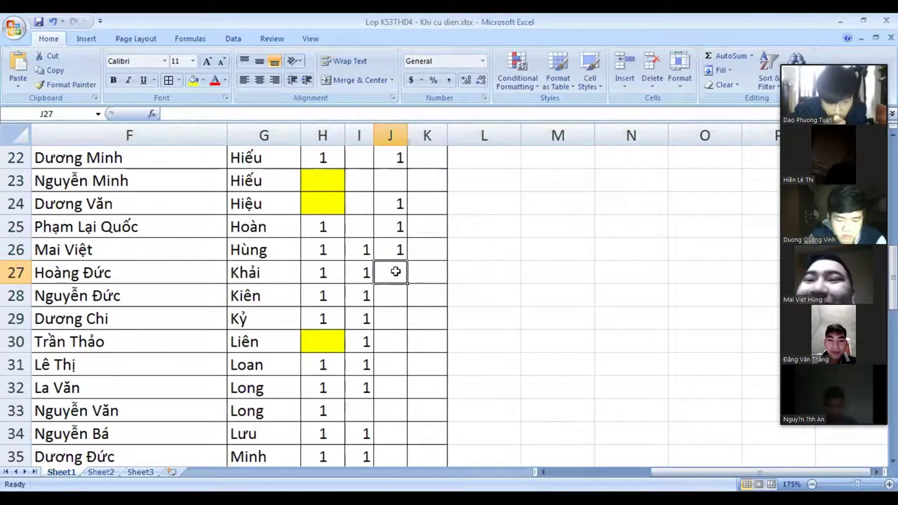
Step: Mark the students in rows 27 to 29 present for B3 by entering 1 in J27, J28 and J29
text(1)
key(Return)
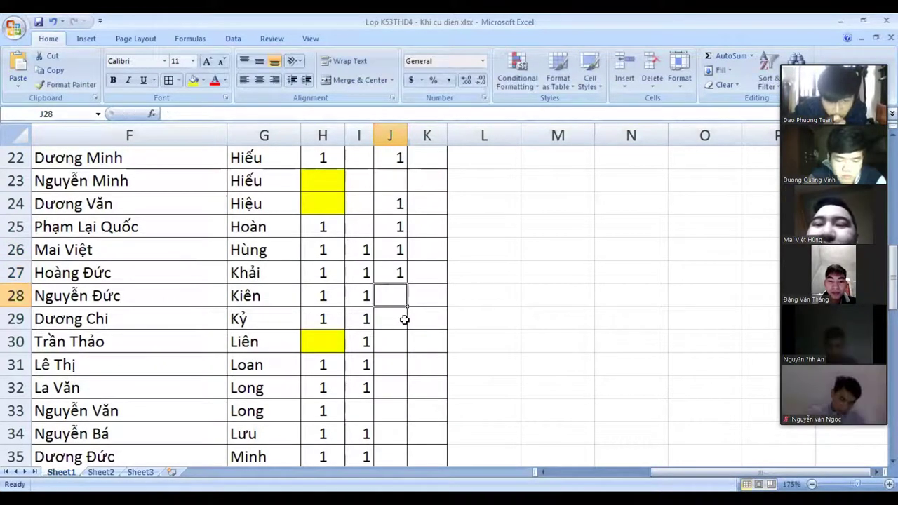
text(1)
key(Return)
scroll(398, 317, down, 1)
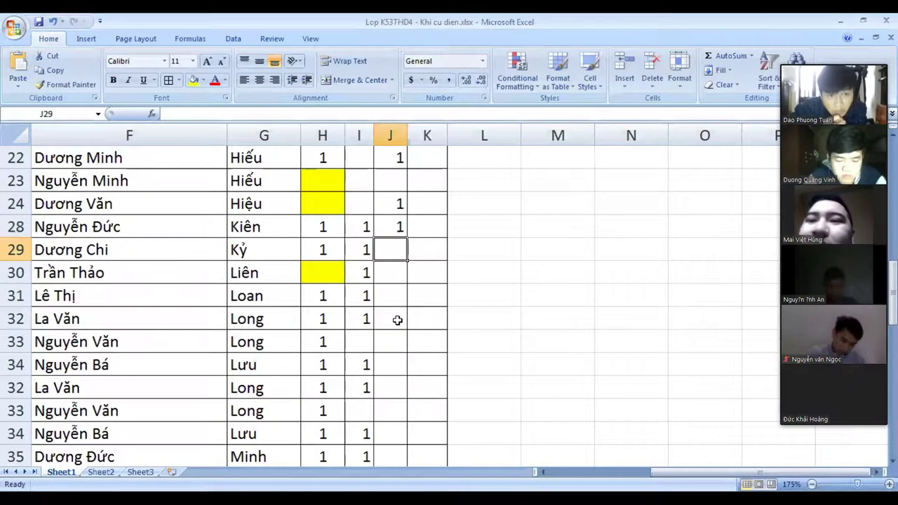
scroll(398, 317, down, 1)
text(1)
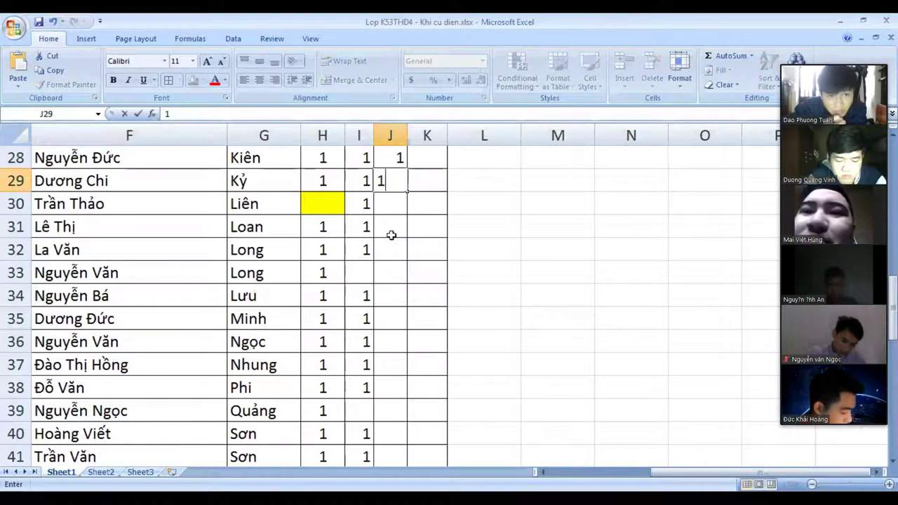
key(Return)
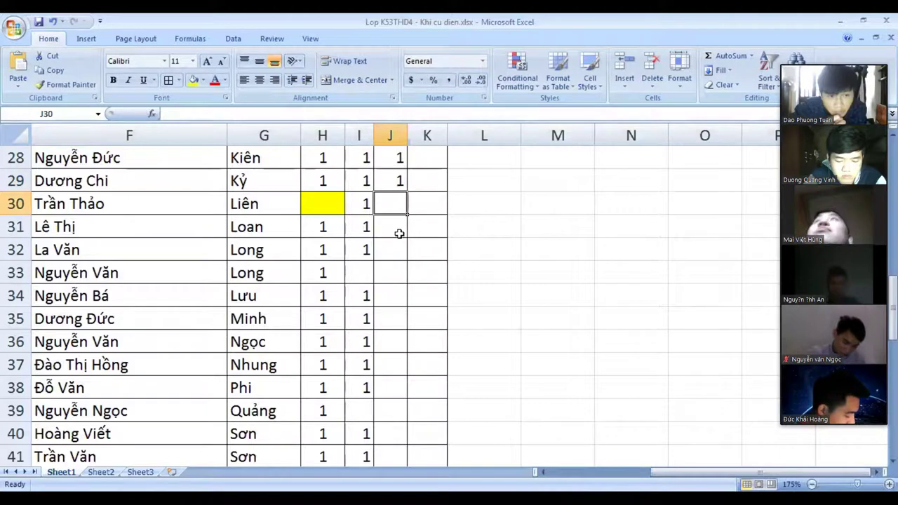
Step: Enter 1 in J30, J31 and J32 of the B3 attendance column
text(1)
key(Return)
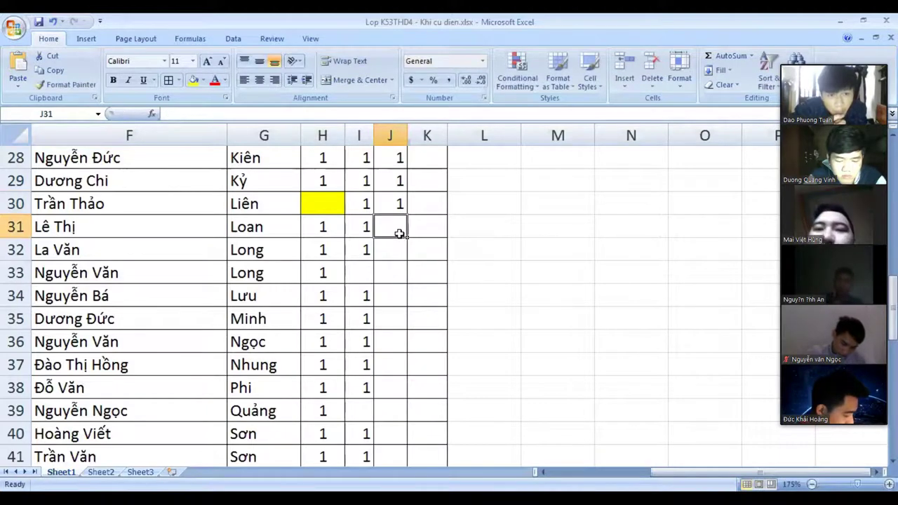
text(1)
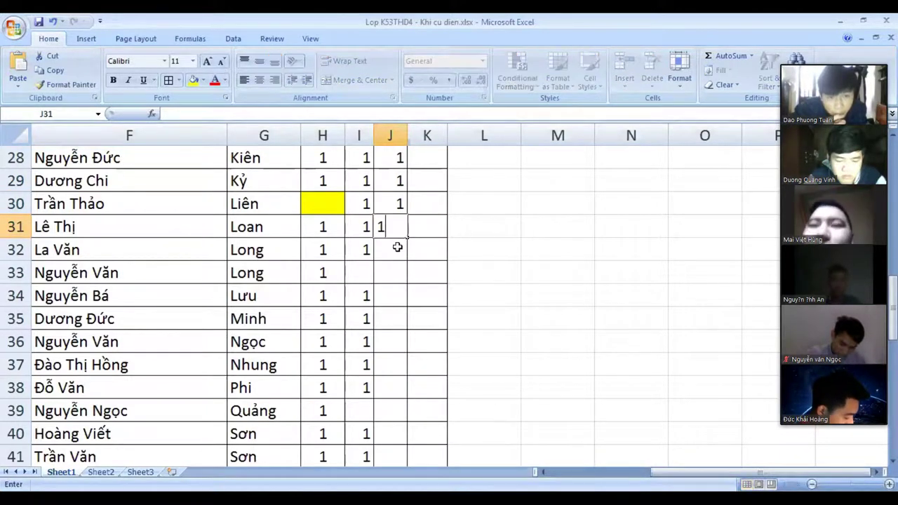
key(Return)
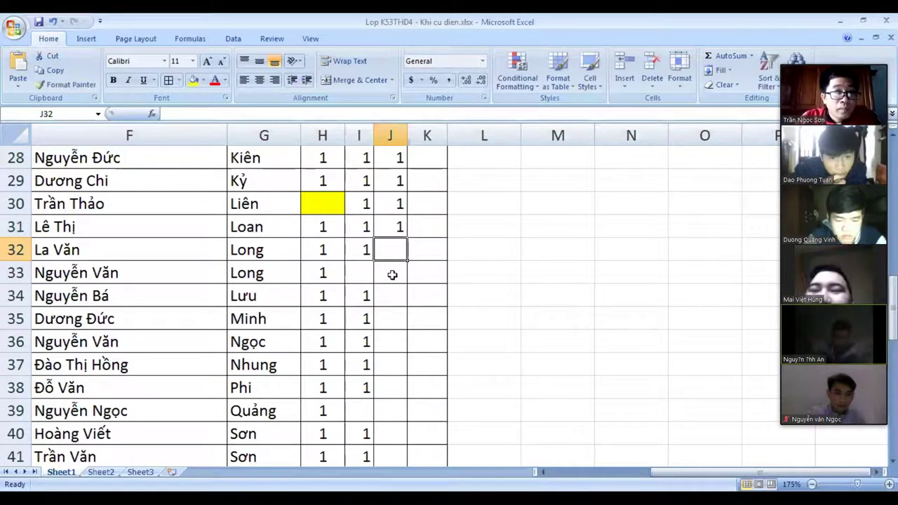
click(392, 274)
click(392, 256)
text(1)
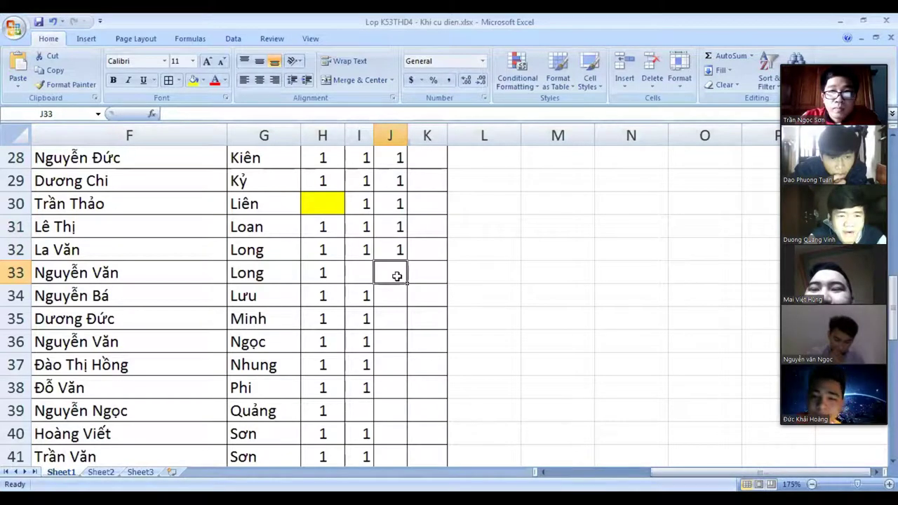
Step: Record B3 attendance for rows 33 to 35 by entering 1 in J33, J34 and J35
text(1)
key(Return)
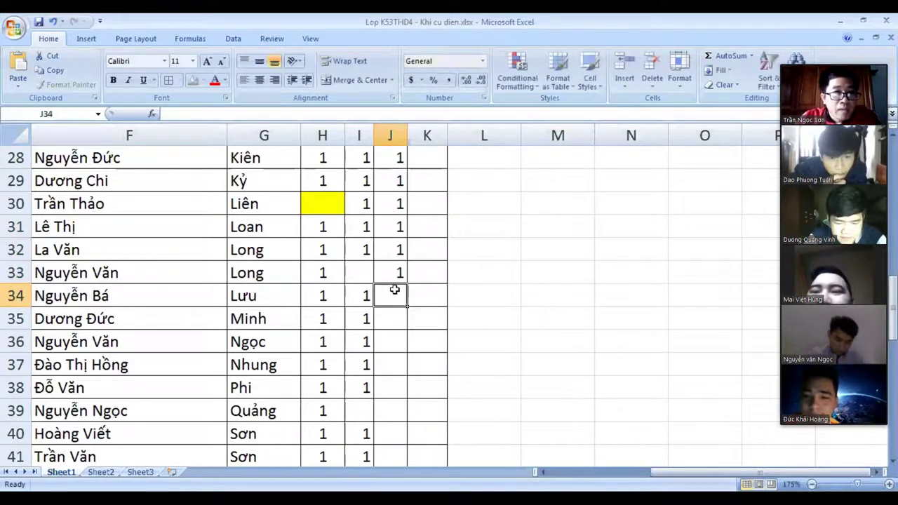
scroll(394, 290, down, 1)
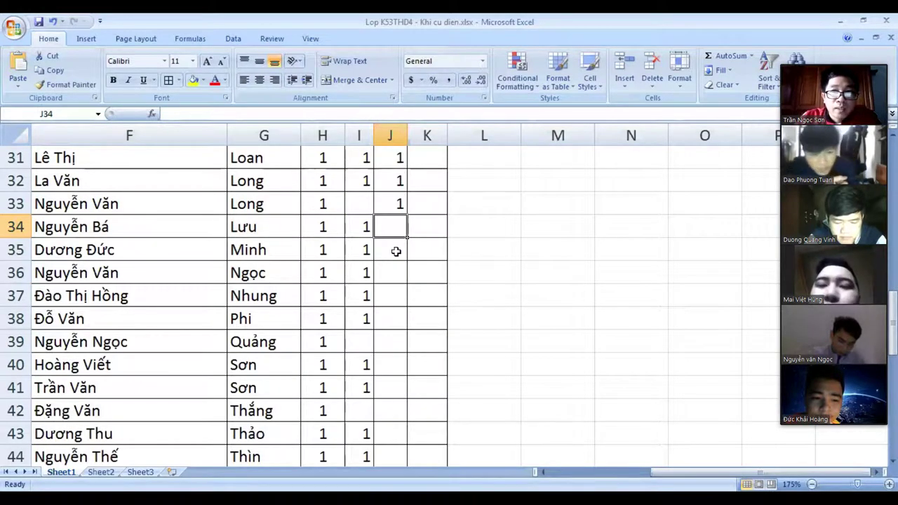
text(1)
key(Return)
text(1)
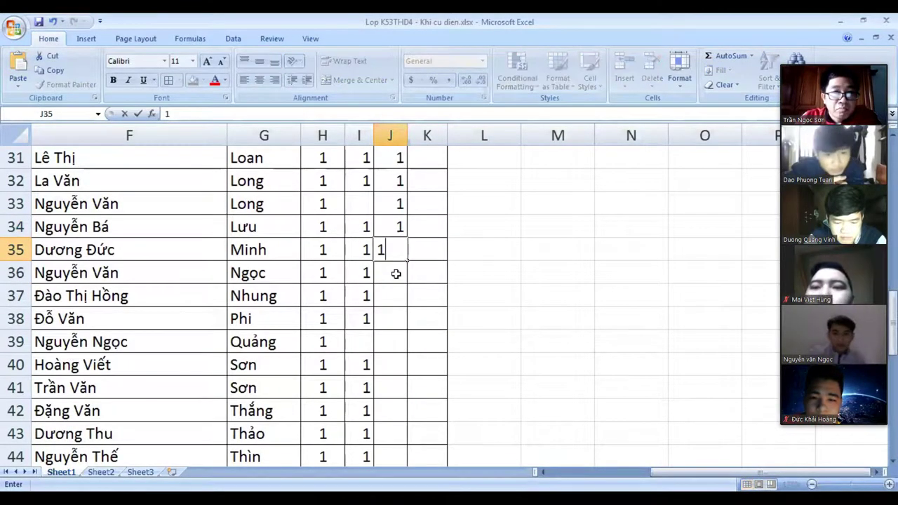
key(Return)
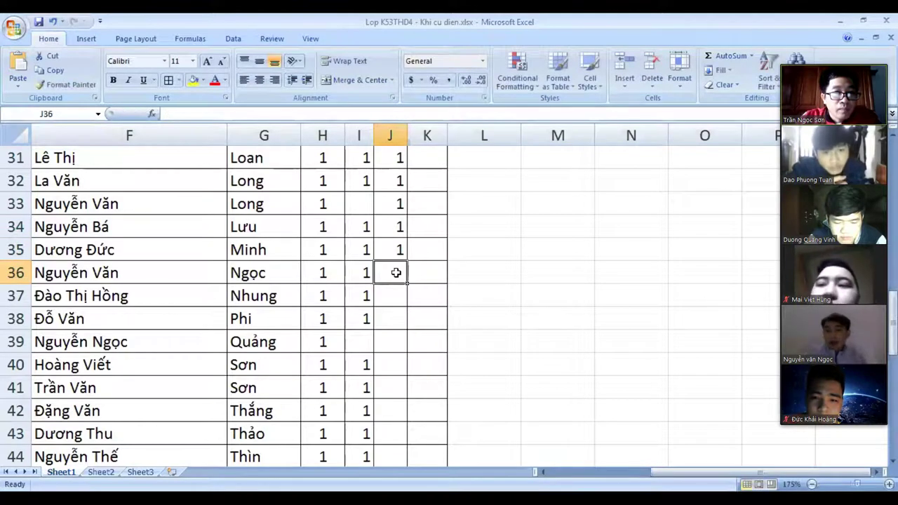
Step: Enter 1 in each cell from J36 to J38 of the B3 column
text(1)
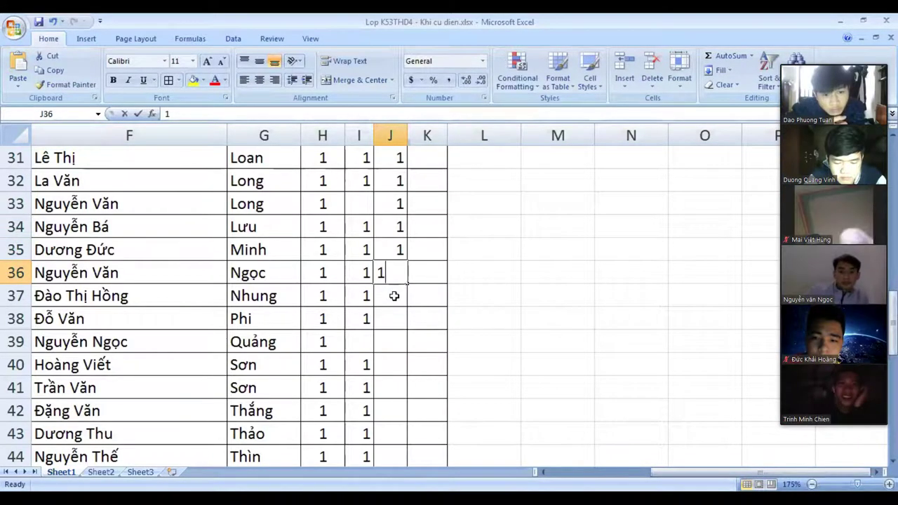
key(Return)
scroll(394, 295, down, 1)
text(1)
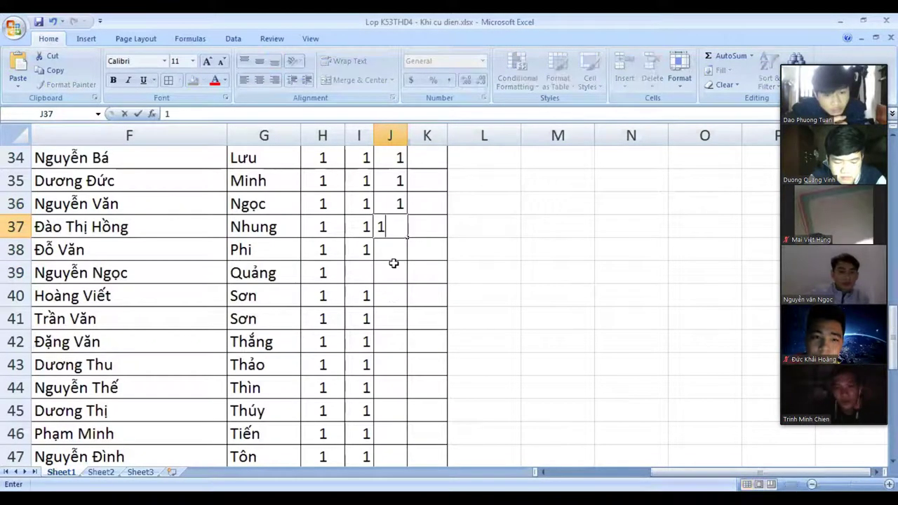
key(Return)
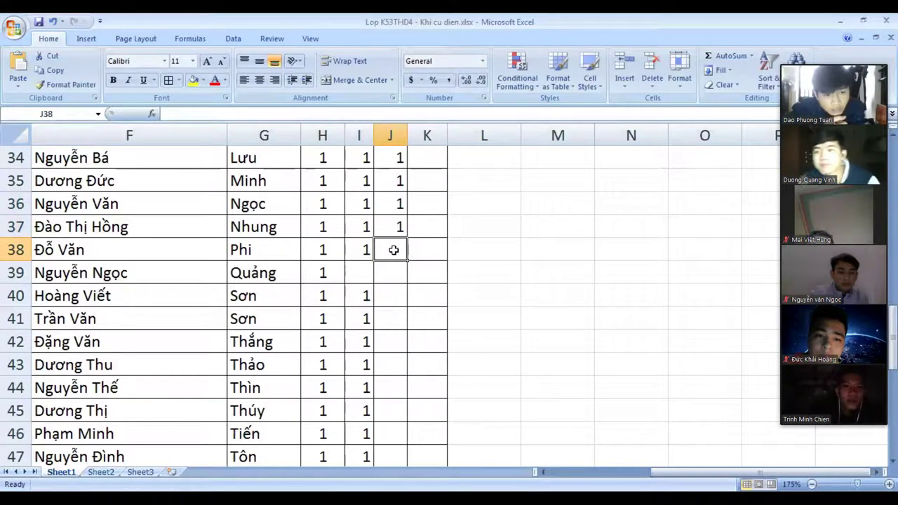
text(1)
key(Return)
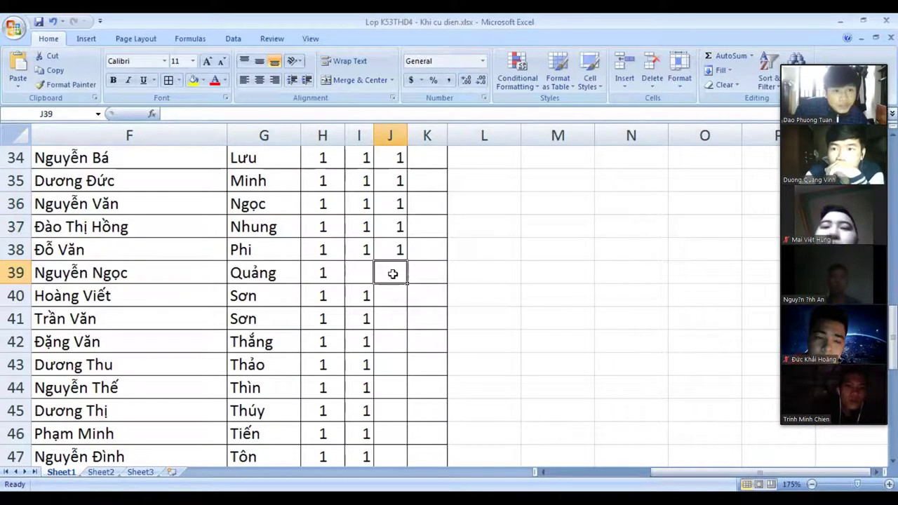
Step: Mark the students in rows 39 to 41 present for B3 with a 1 in J39, J40 and J41
text(1)
click(393, 293)
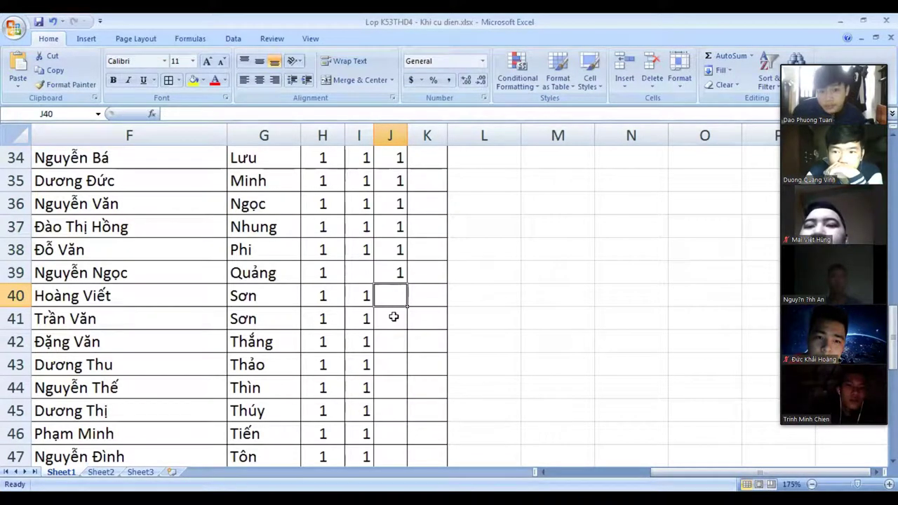
text(1)
click(390, 319)
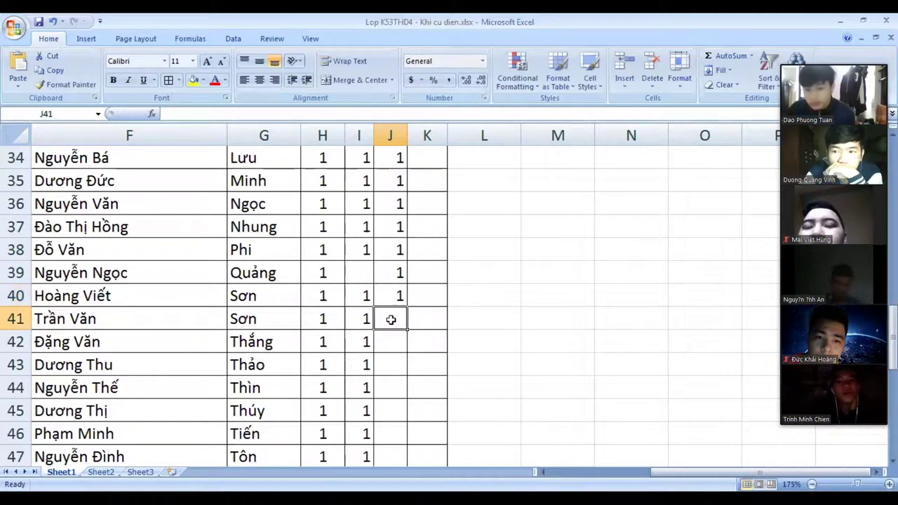
scroll(390, 320, down, 1)
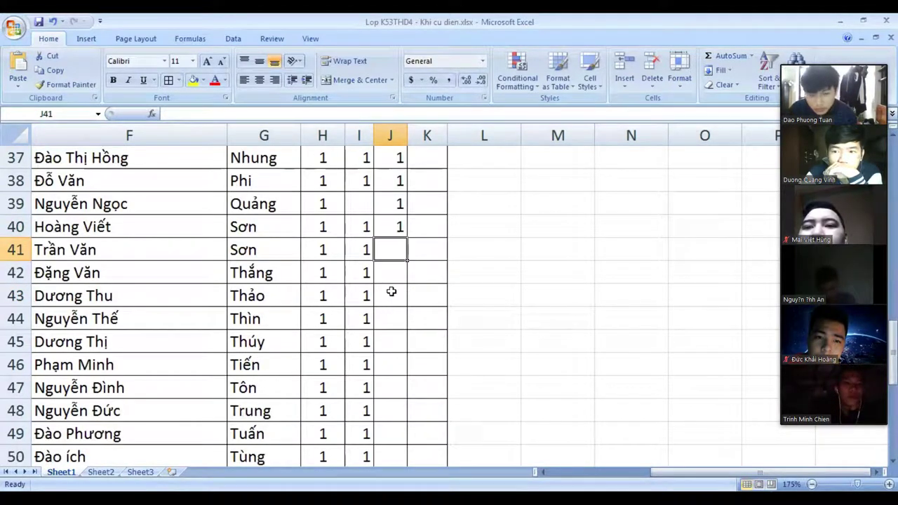
text(1)
click(396, 270)
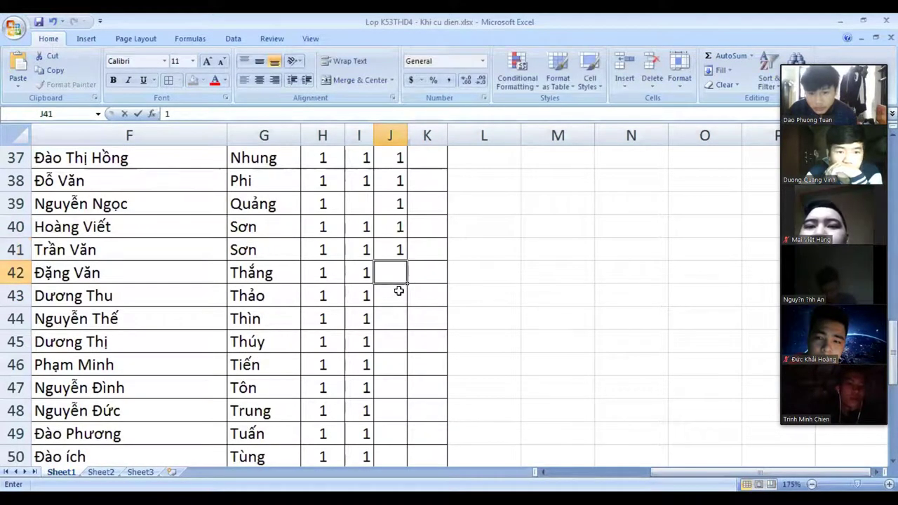
Step: Enter 1 in J43 and in the skipped cell J42 of the B3 column
click(398, 289)
text(1)
click(397, 273)
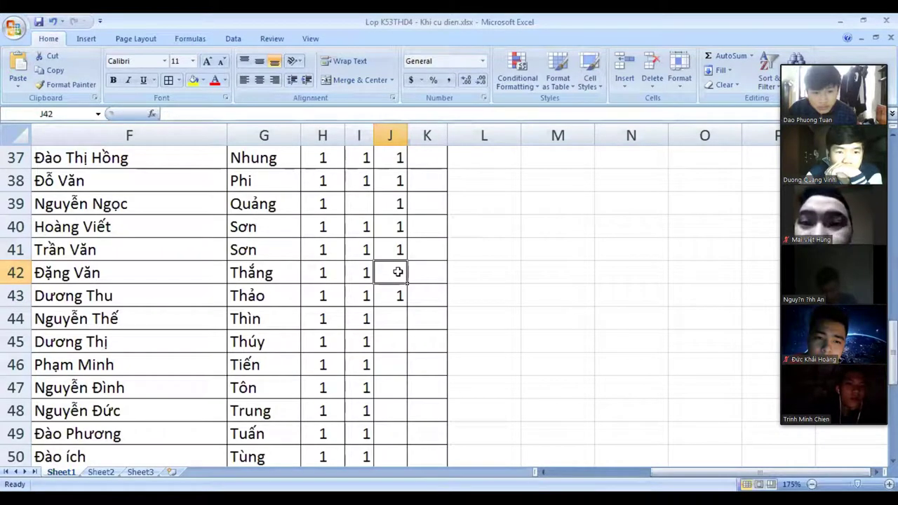
text(1)
click(397, 316)
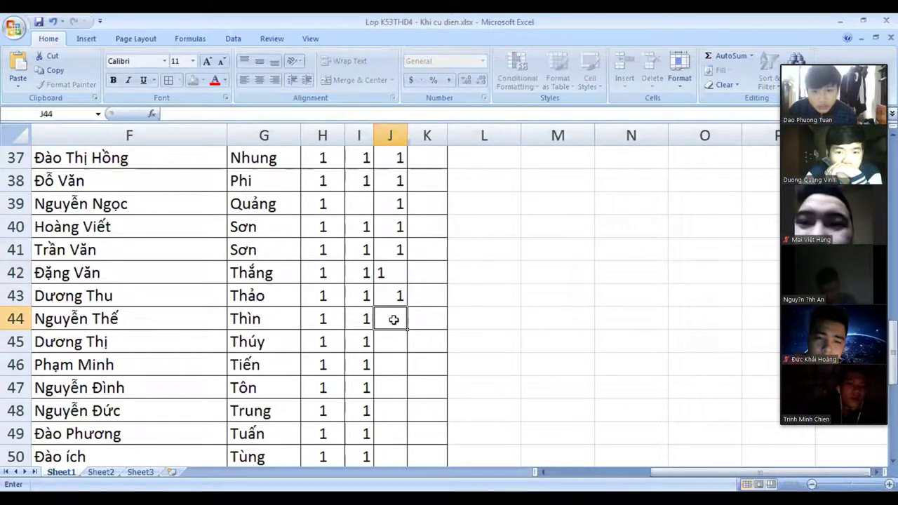
Step: Leave J44 blank and enter 1 in J45 and J46 of the B3 column
scroll(394, 319, down, 1)
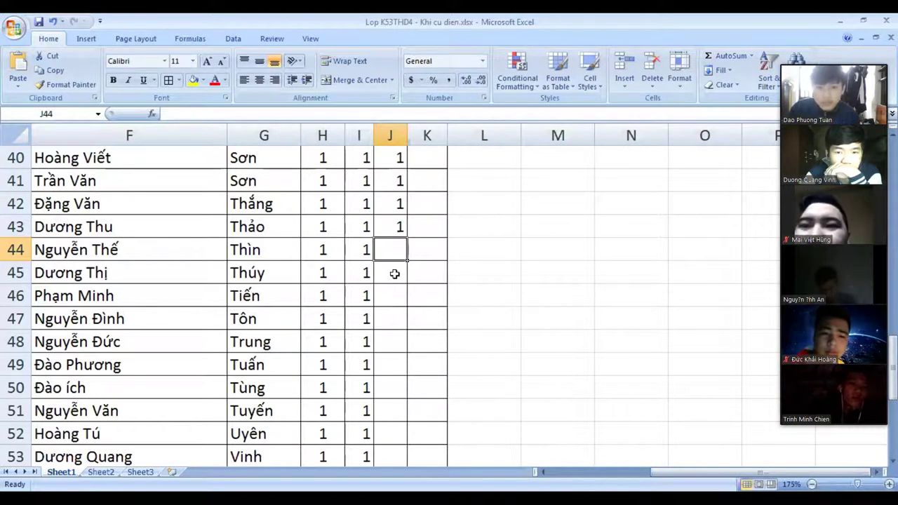
key(Return)
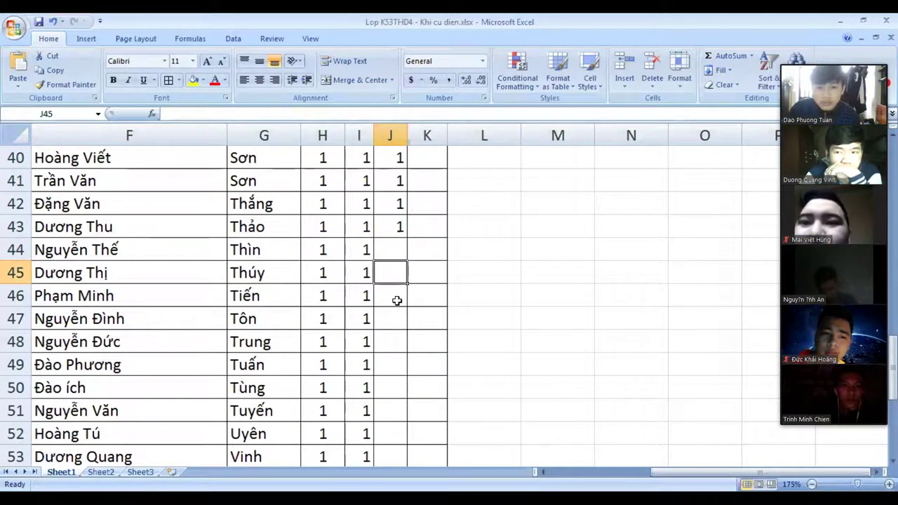
text(1)
key(Return)
scroll(396, 300, down, 1)
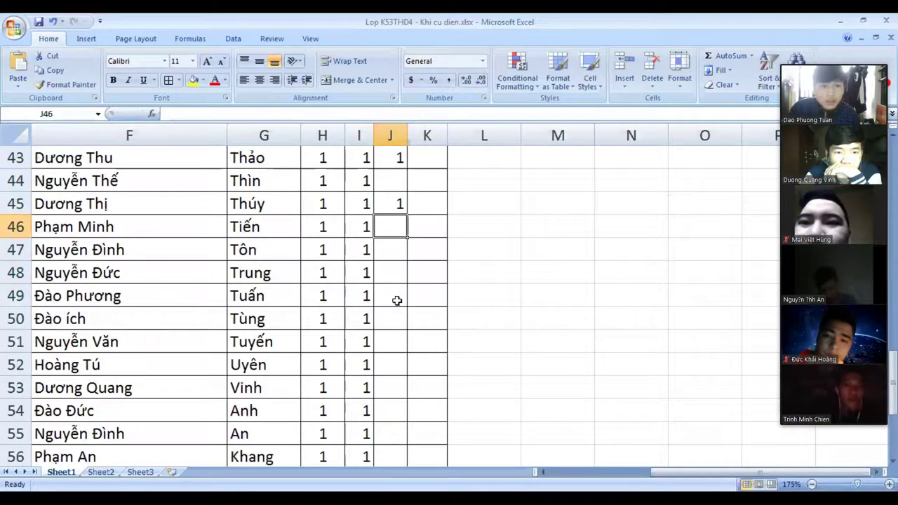
text(1)
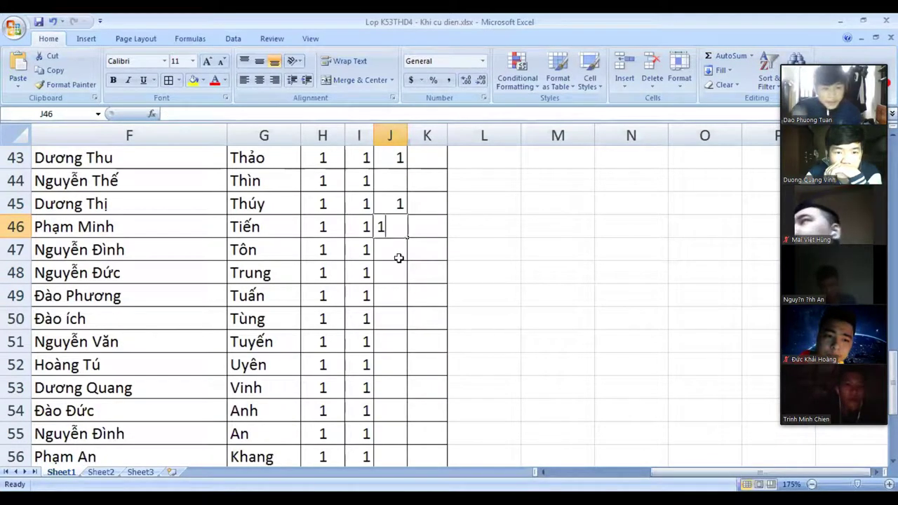
key(Return)
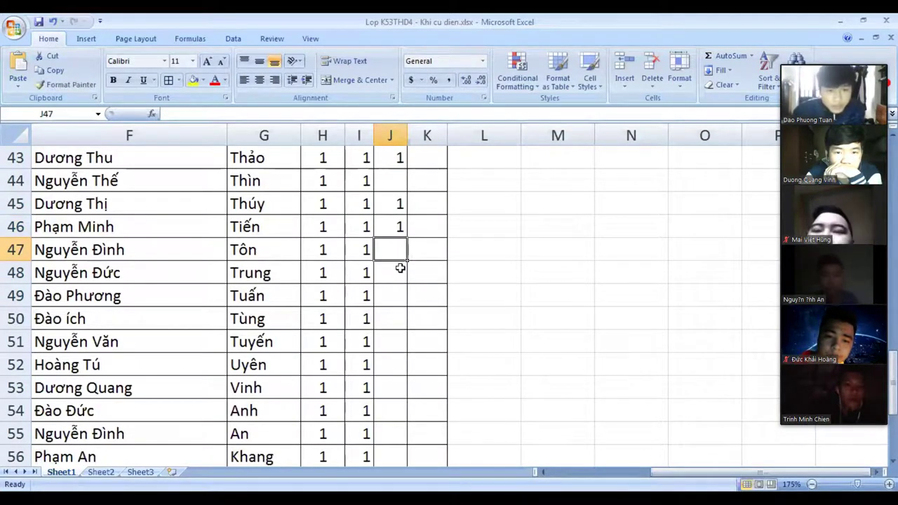
Step: Mark the students in rows 47 to 49 present for B3 by entering 1 in J47, J48 and J49
text(1)
key(Return)
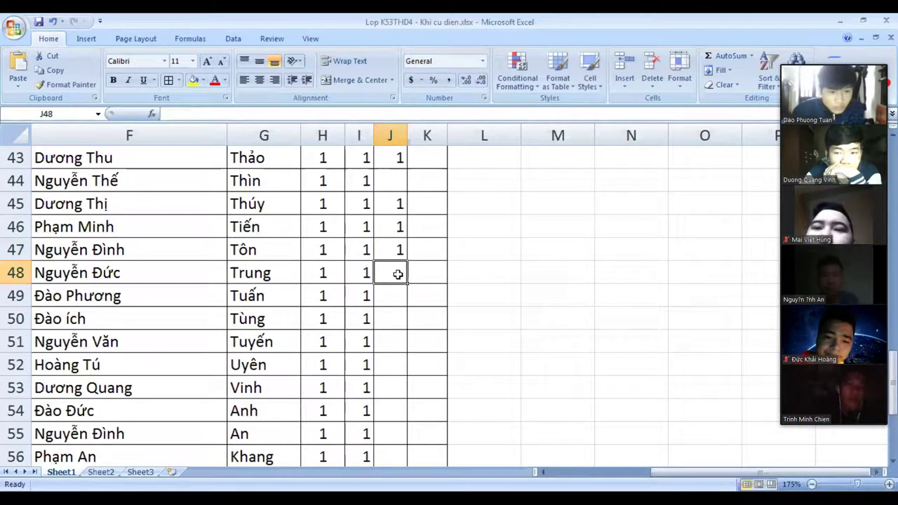
text(1)
key(Return)
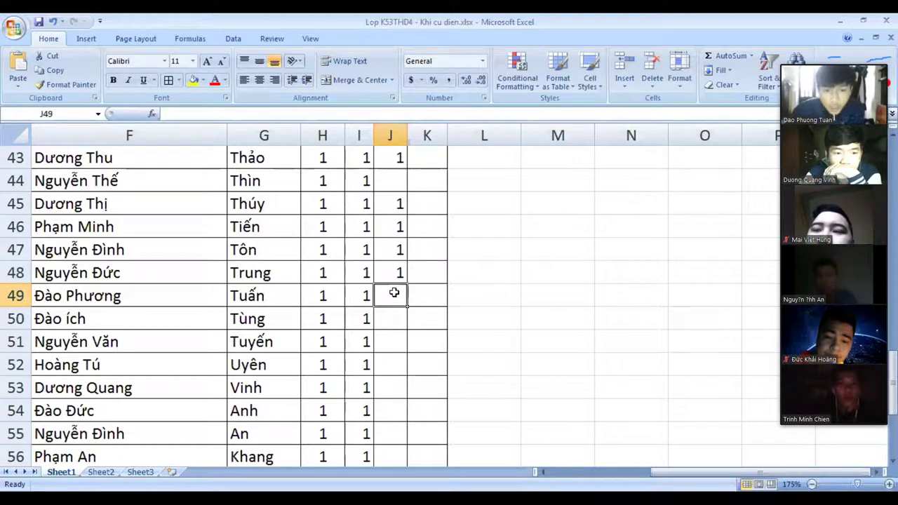
text(1)
click(396, 315)
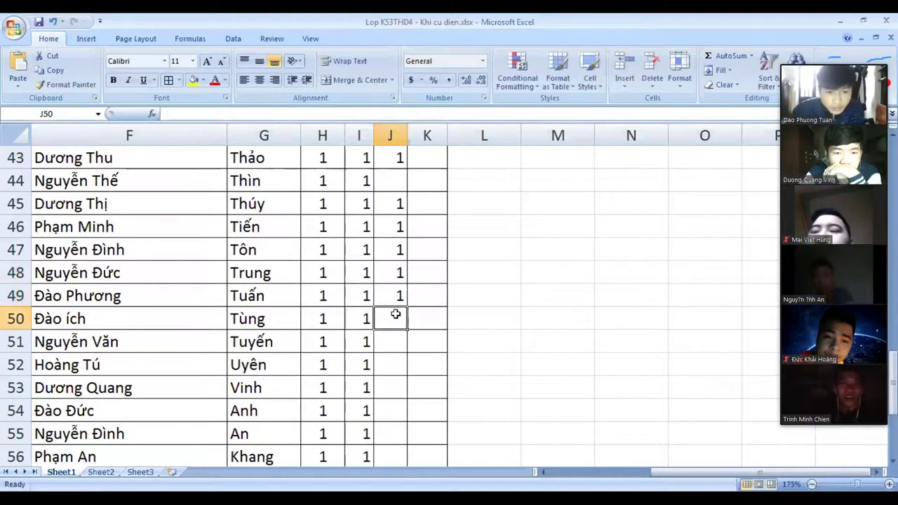
Step: Enter 1 in J50 and J51 of the B3 column
scroll(395, 315, down, 1)
text(1)
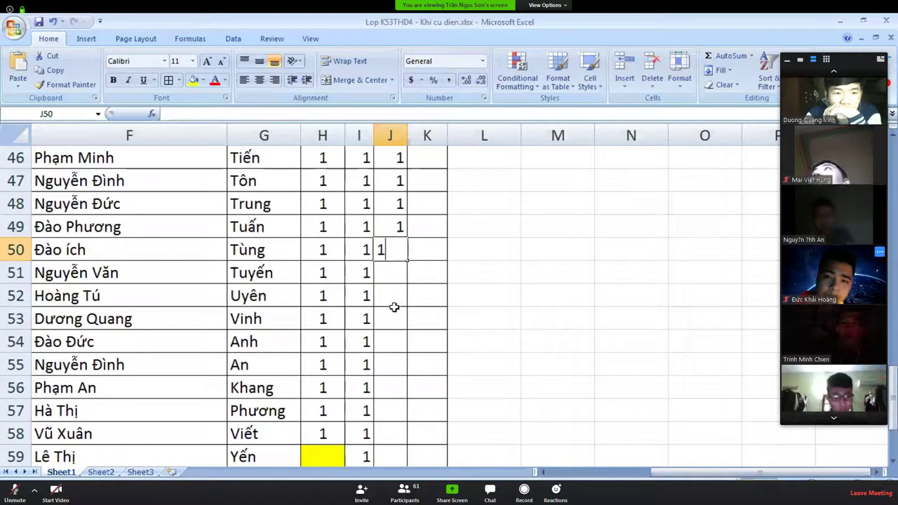
click(394, 278)
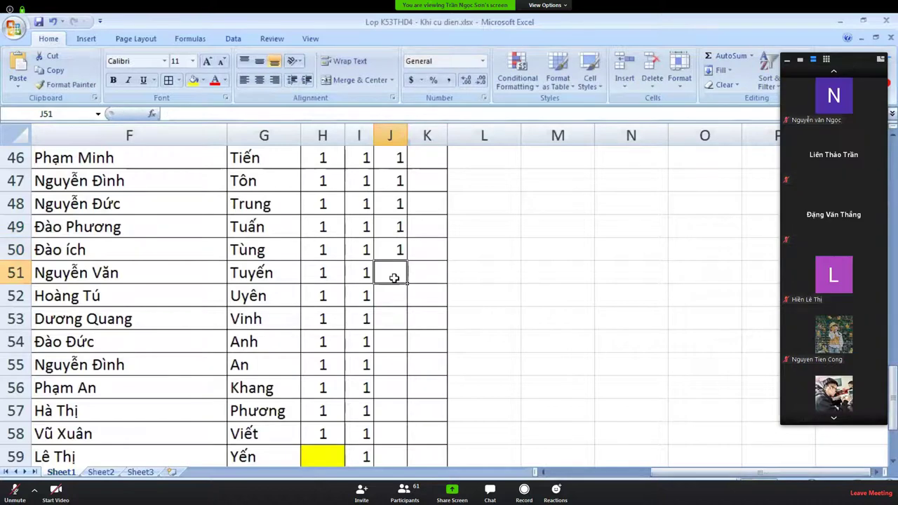
text(1)
click(394, 292)
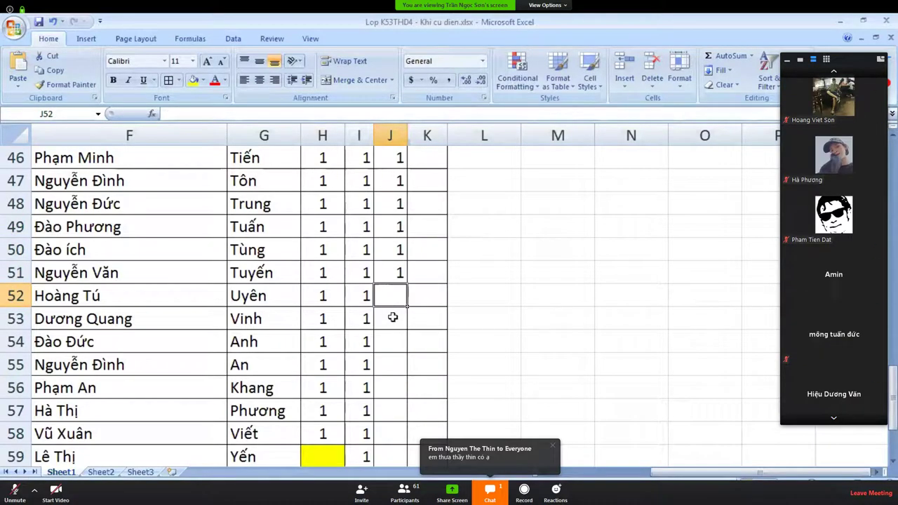
Step: Mark the students in rows 52 and 53 present for B3 with a 1 in J52 and J53
text(1)
click(392, 317)
scroll(392, 317, down, 1)
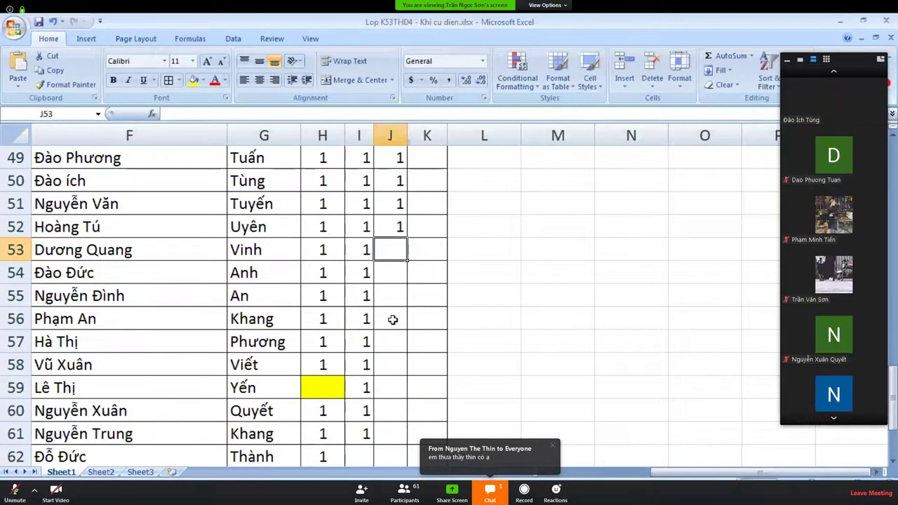
text(1)
click(393, 274)
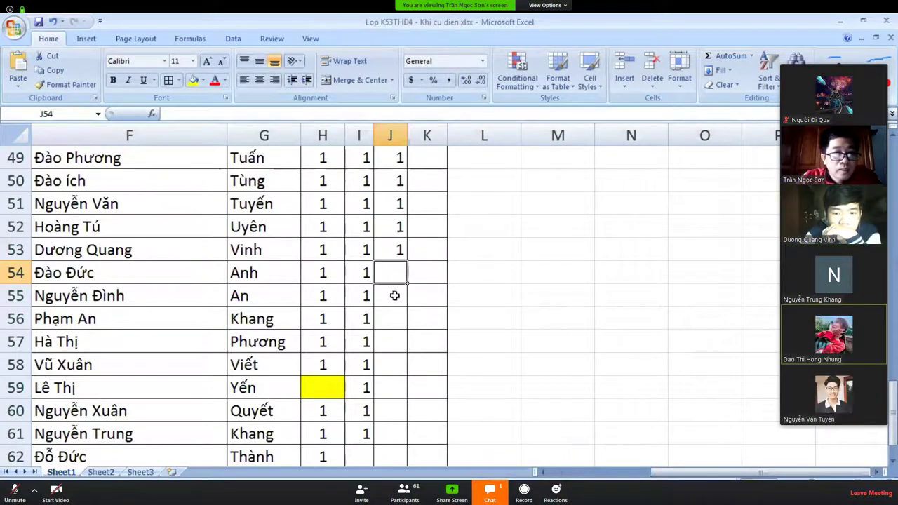
Step: Leave J54 blank and enter 1 in J55 and J56 of the B3 column
click(394, 295)
scroll(394, 295, down, 1)
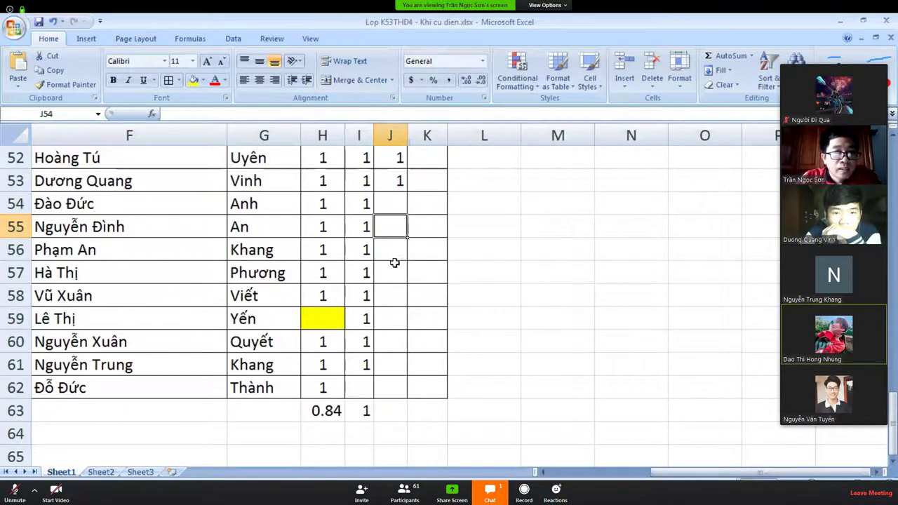
text(1)
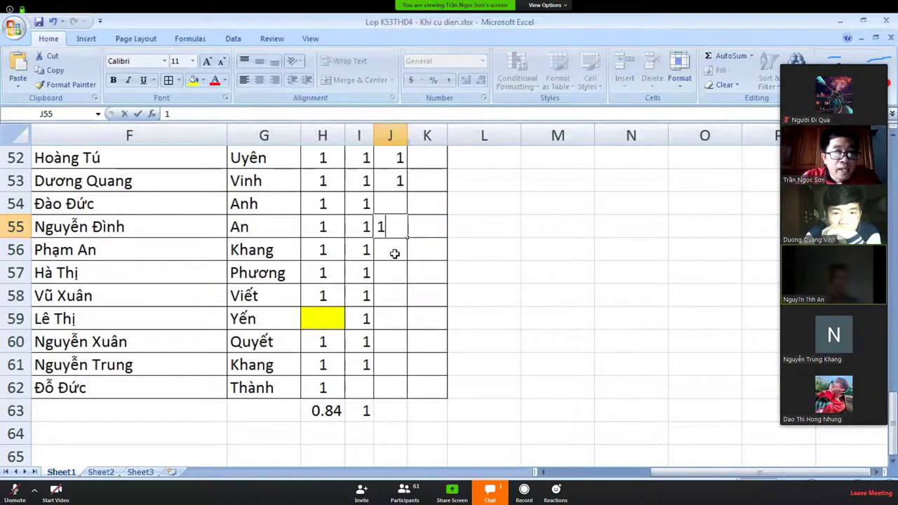
click(394, 253)
text(1)
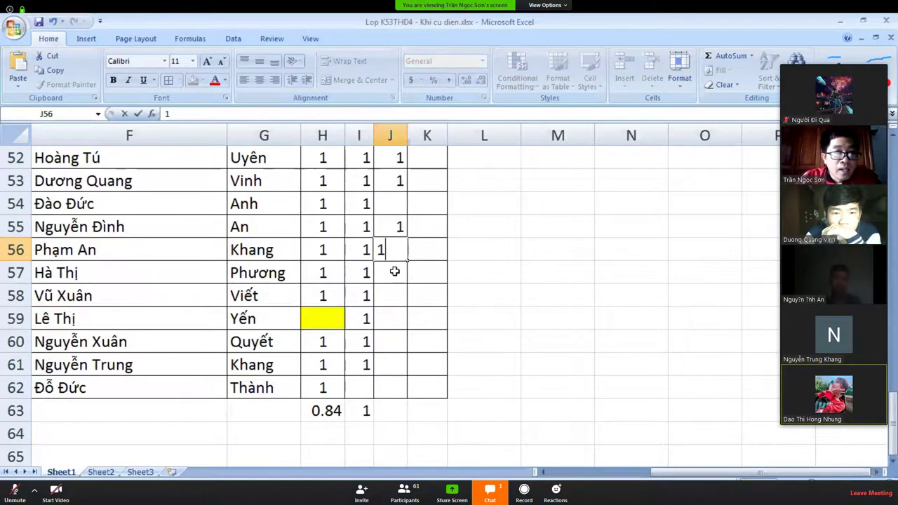
key(Return)
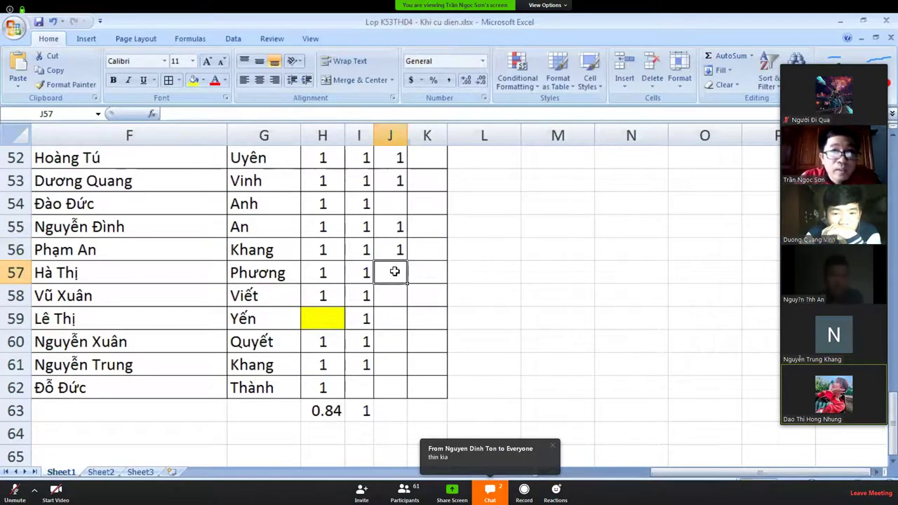
Step: Enter 1 in each cell from J57 to J59 of the B3 column
text(1)
key(Return)
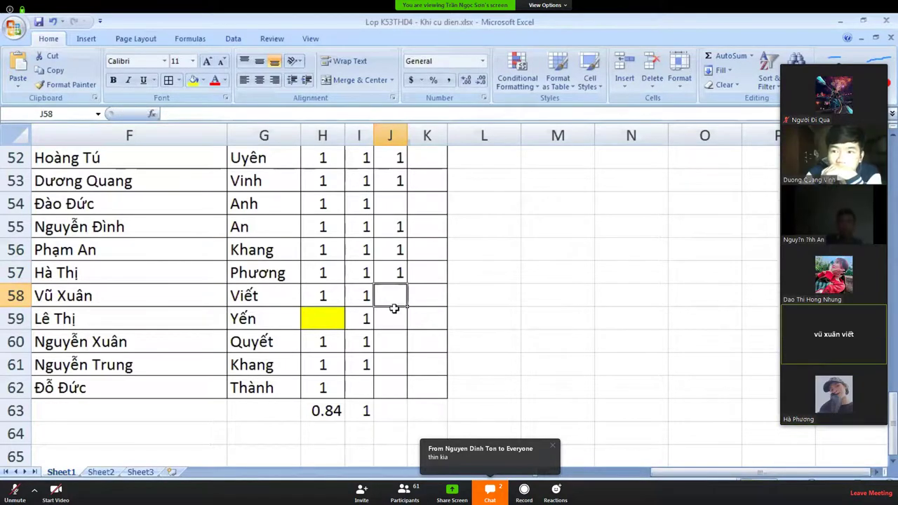
text(1)
key(Return)
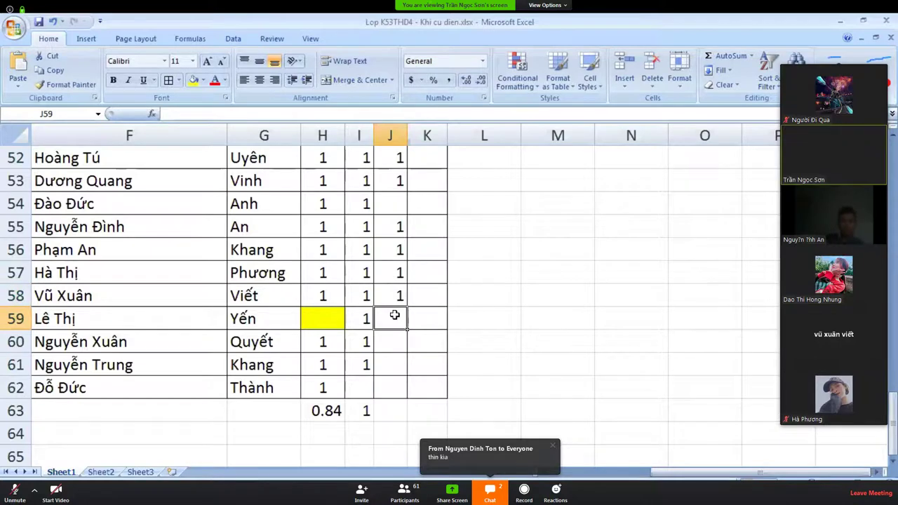
text(1)
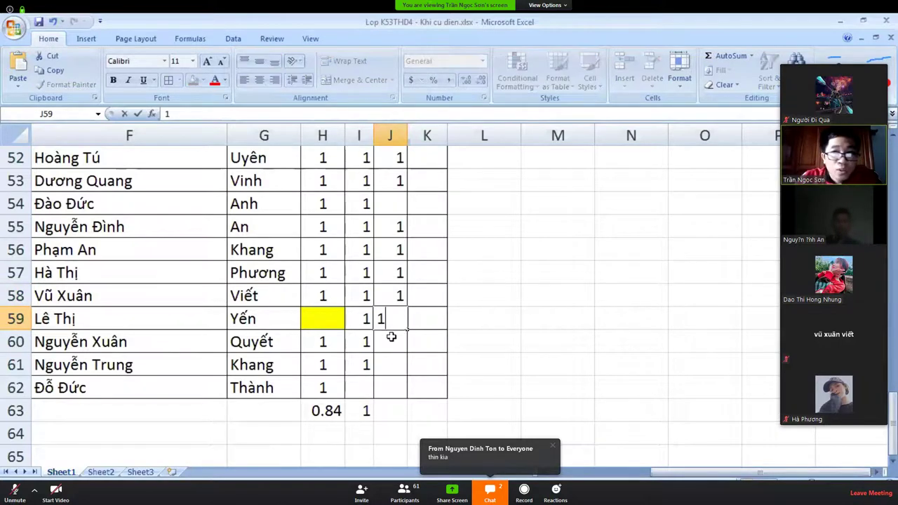
key(Return)
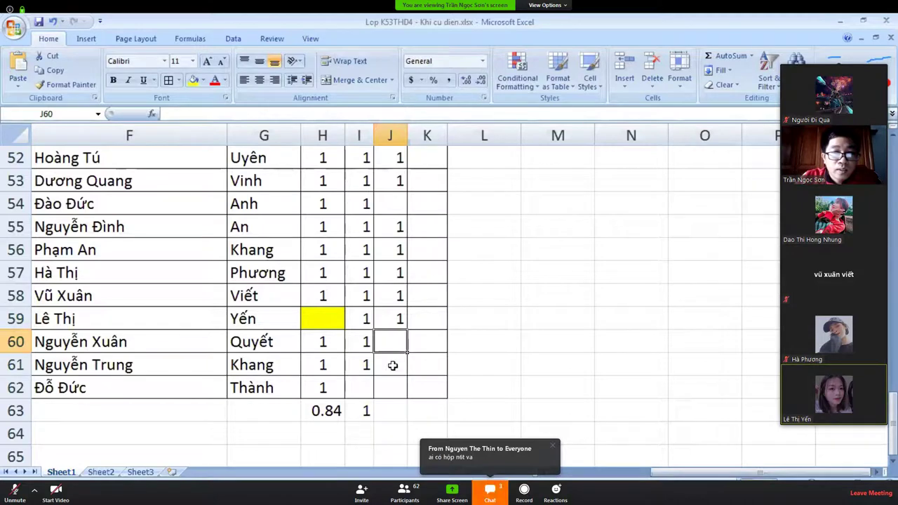
Step: Complete the B3 attendance by entering 1 for the last three students in J60, J61 and J62
text(1)
key(Return)
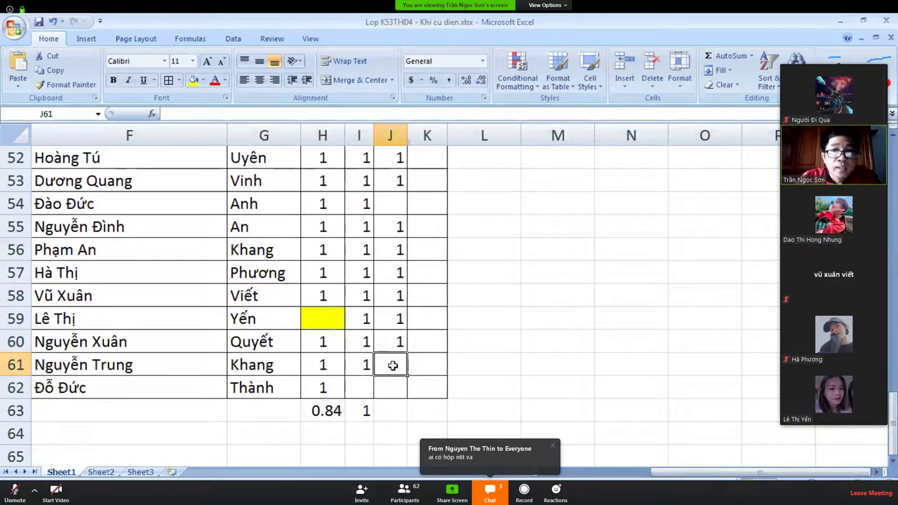
text(1)
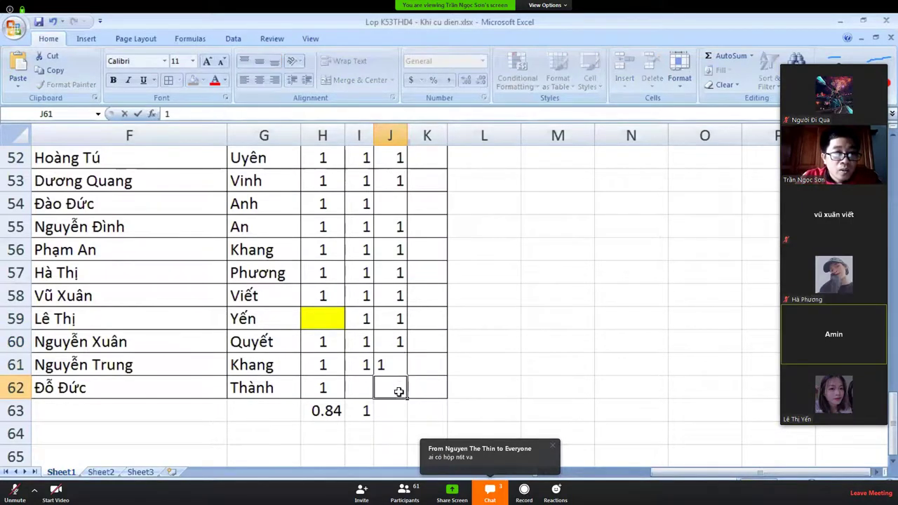
key(Return)
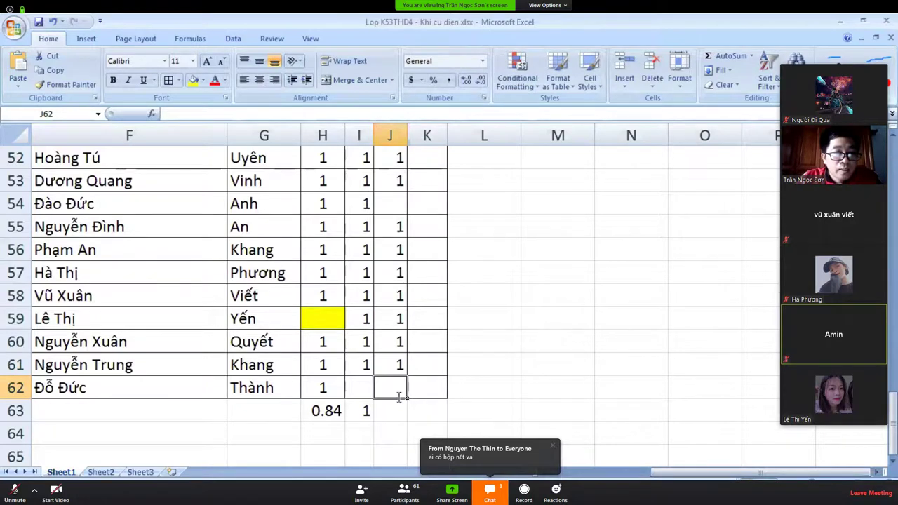
text(1)
key(Return)
Step: Review the B3 column across the whole class list for students without a mark, starting from the last row and returning to the end
drag(397, 388, 395, 170)
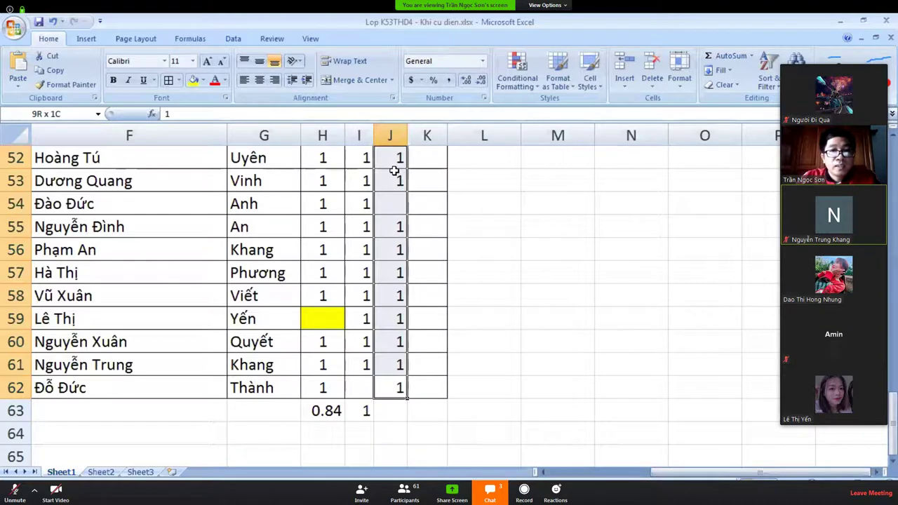
scroll(395, 171, up, 17)
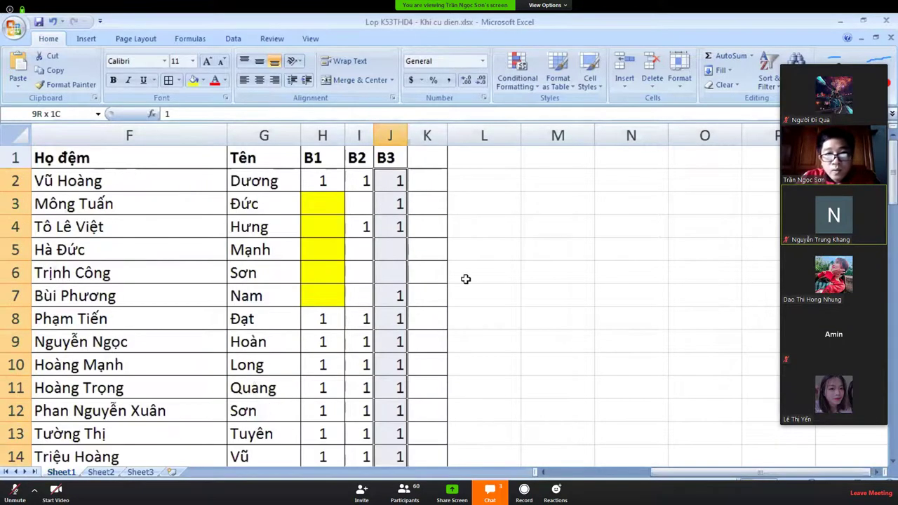
click(392, 250)
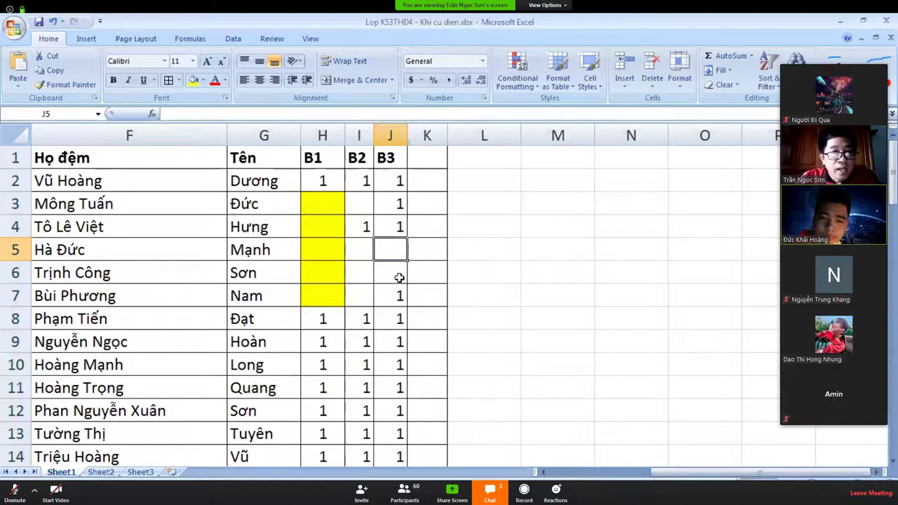
scroll(398, 277, down, 16)
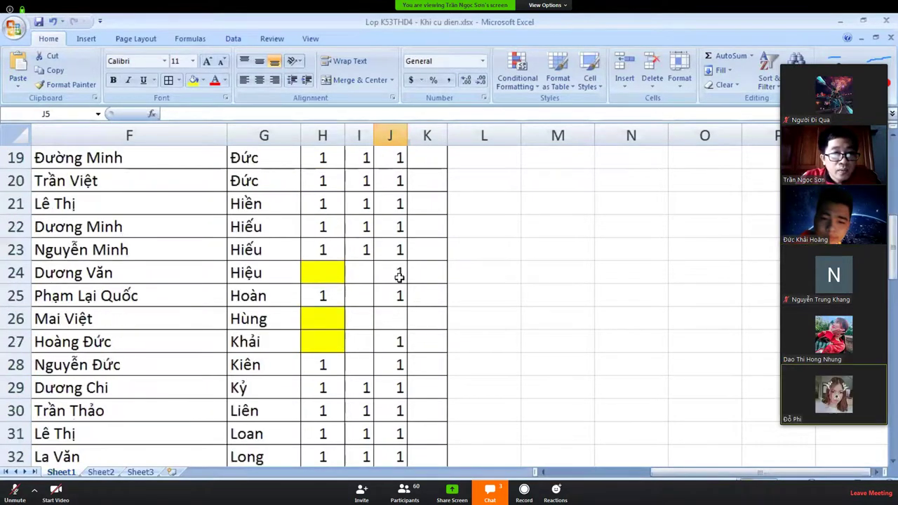
scroll(398, 275, down, 2)
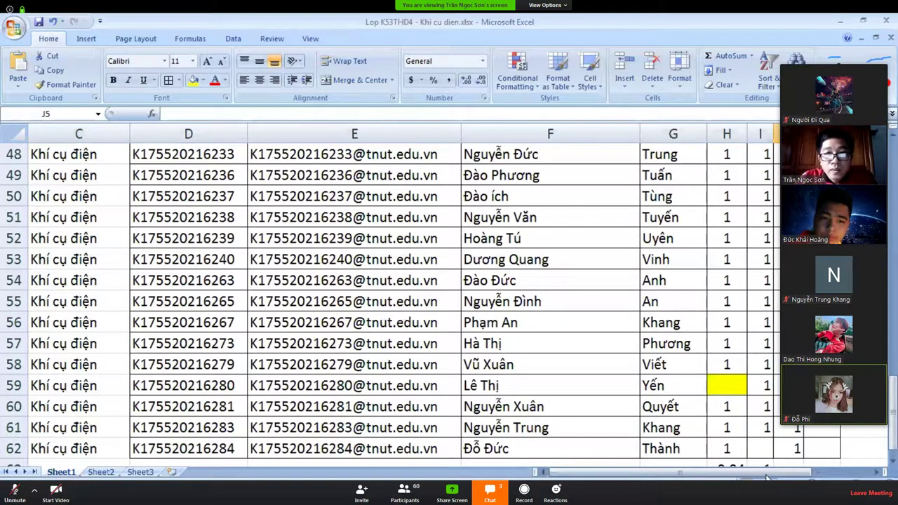
scroll(768, 477, down, 2)
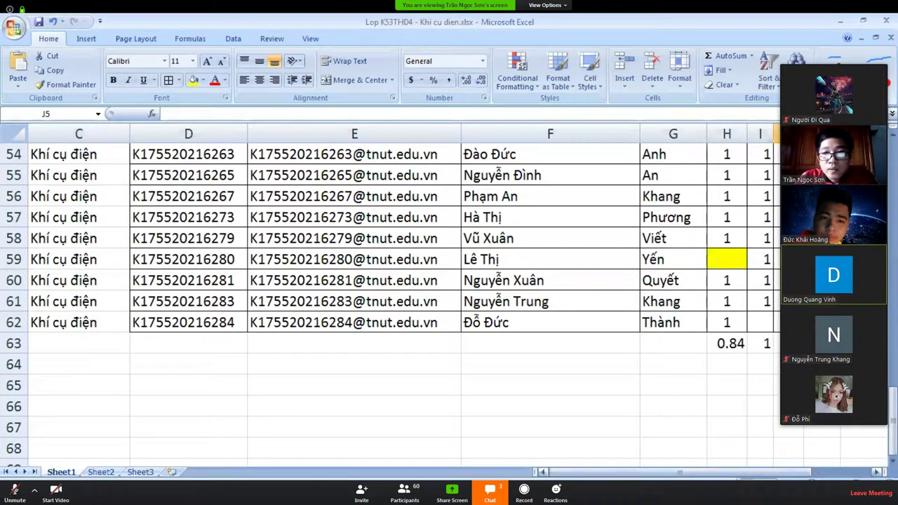
mouse_move(702, 471)
mouse_down()
mouse_move(673, 472)
mouse_move(709, 471)
mouse_up()
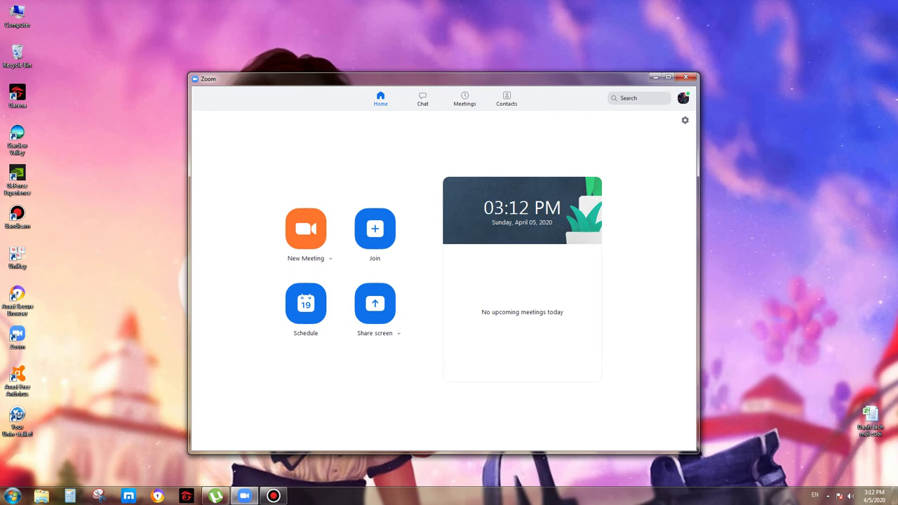
click(273, 496)
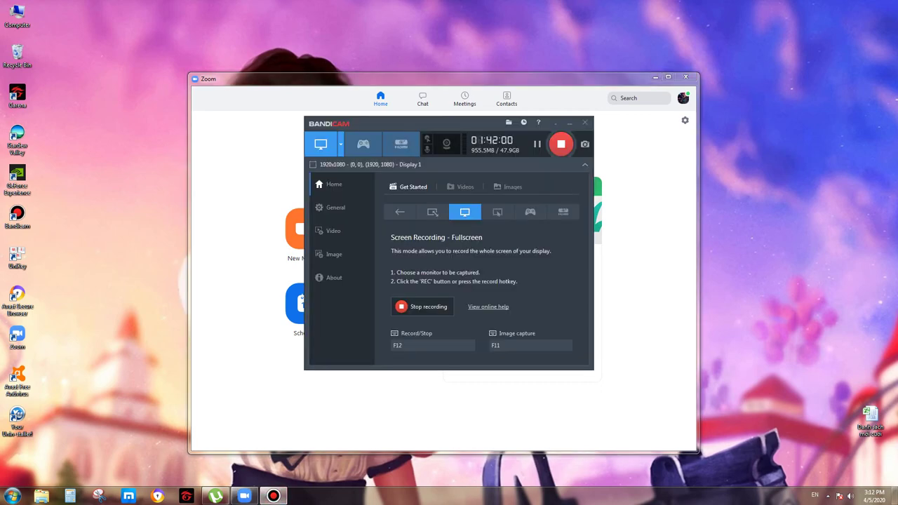